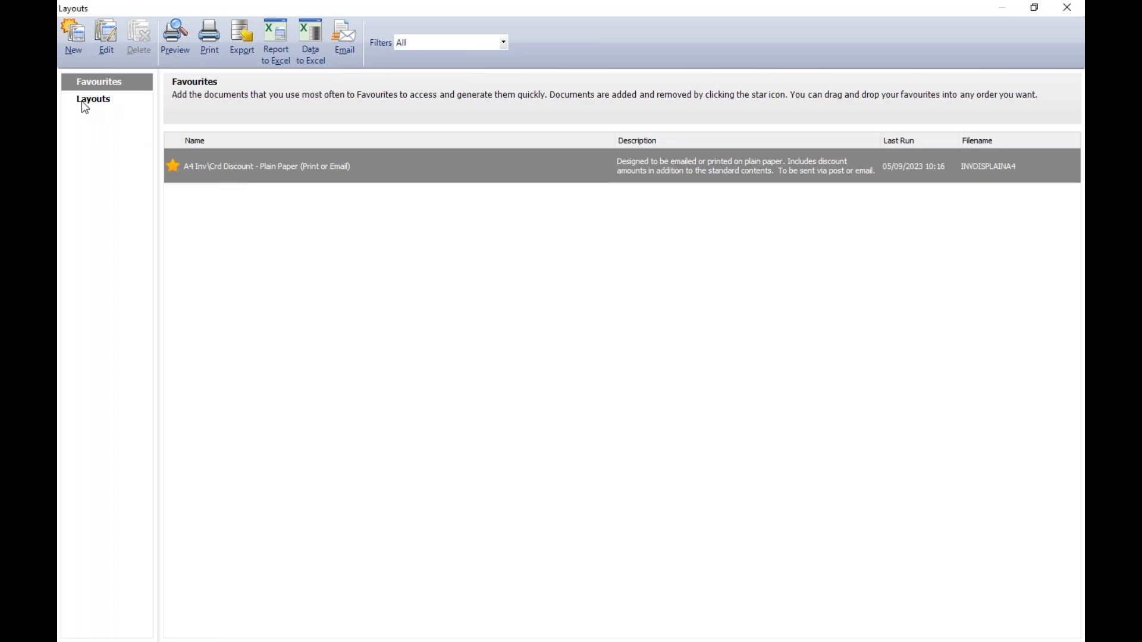
Add the 11" Inv\Crd Unit Price, With Discount layout to the favourites, and remove it from them again.
click(79, 104)
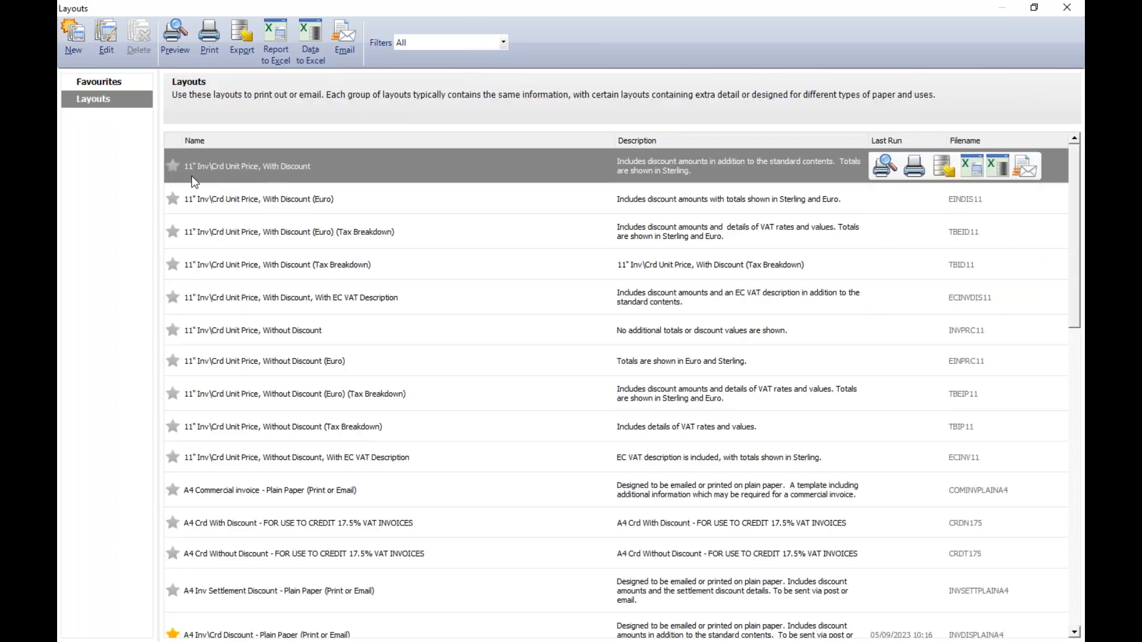
click(172, 167)
click(114, 83)
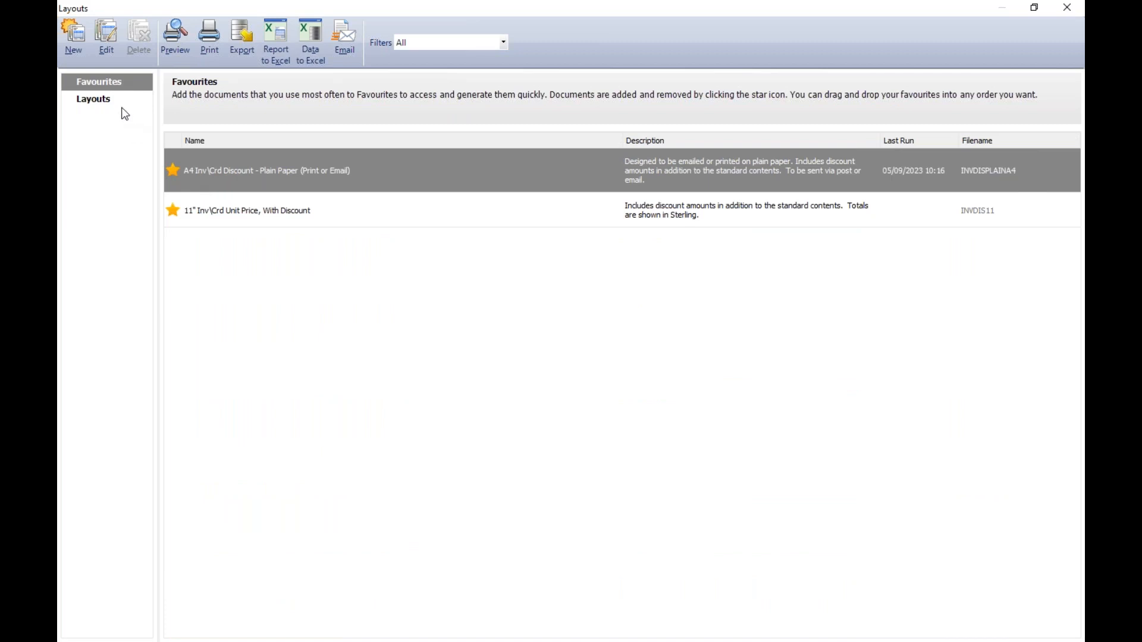
click(172, 210)
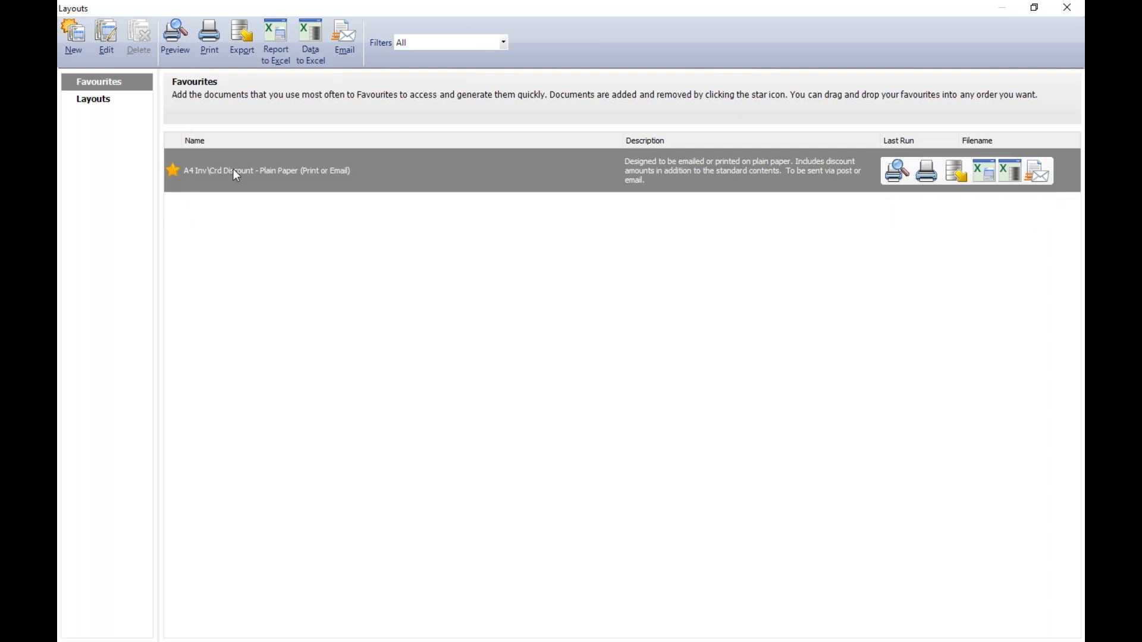
Preview the invoice with the A4 Inv\Crd Discount - Plain Paper (Print or Email) layout at full window size, and close the preview.
click(92, 98)
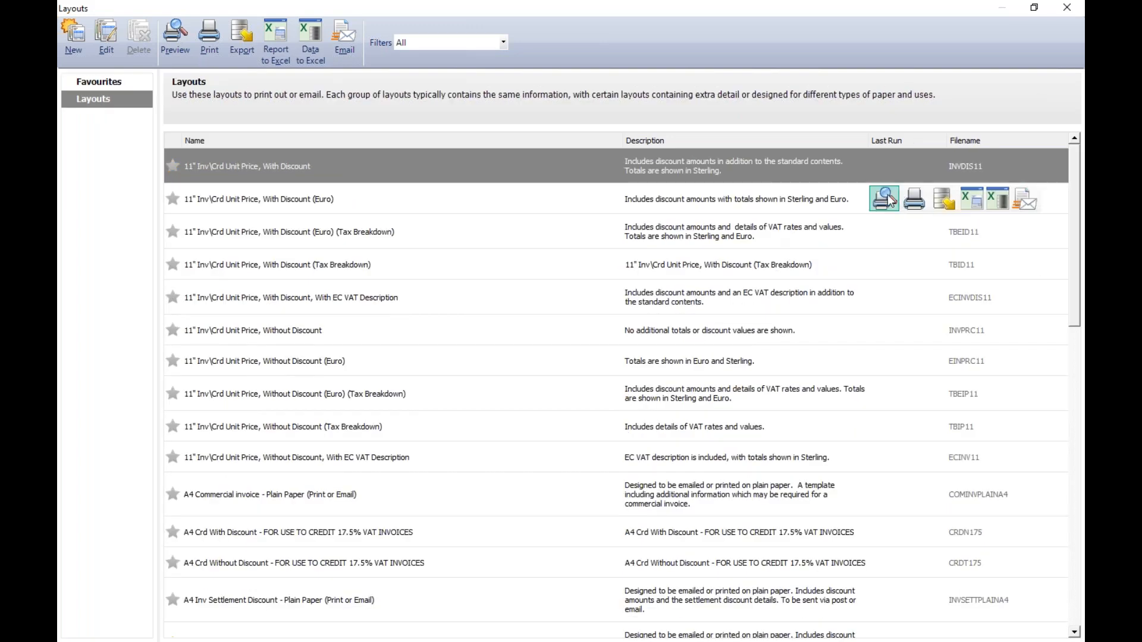
drag(1073, 212, 1072, 298)
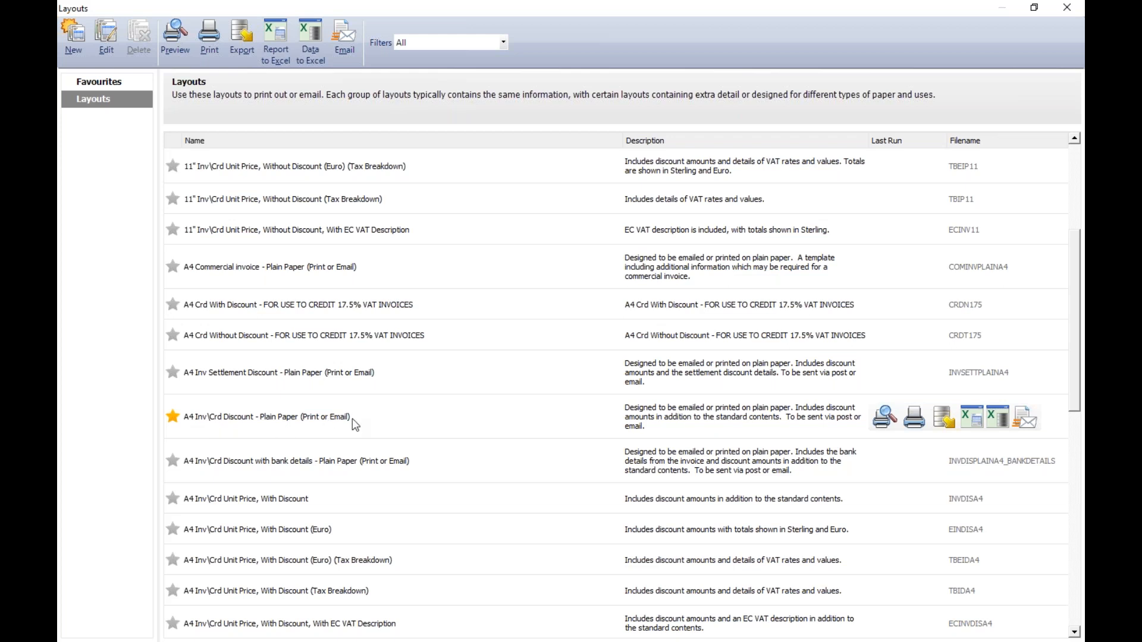
click(270, 426)
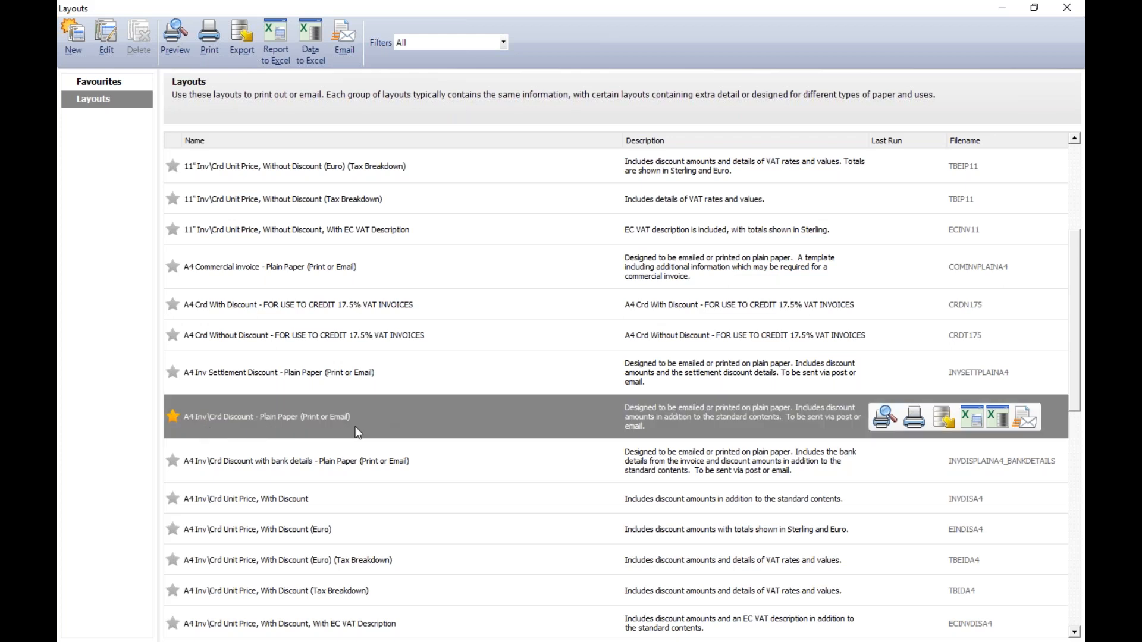
click(885, 419)
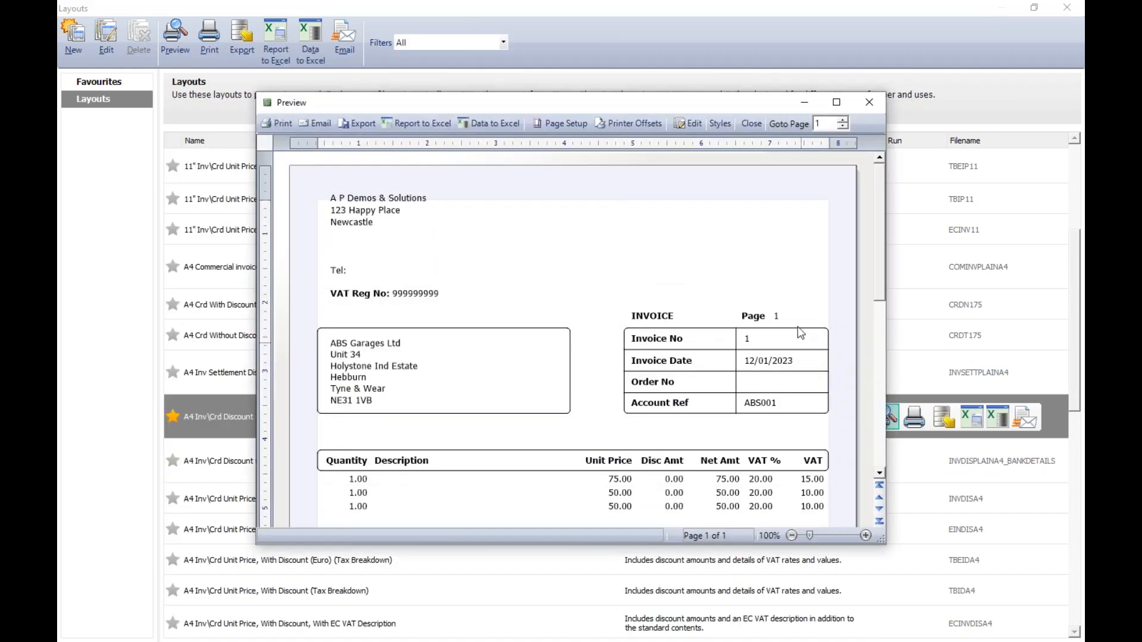
click(837, 103)
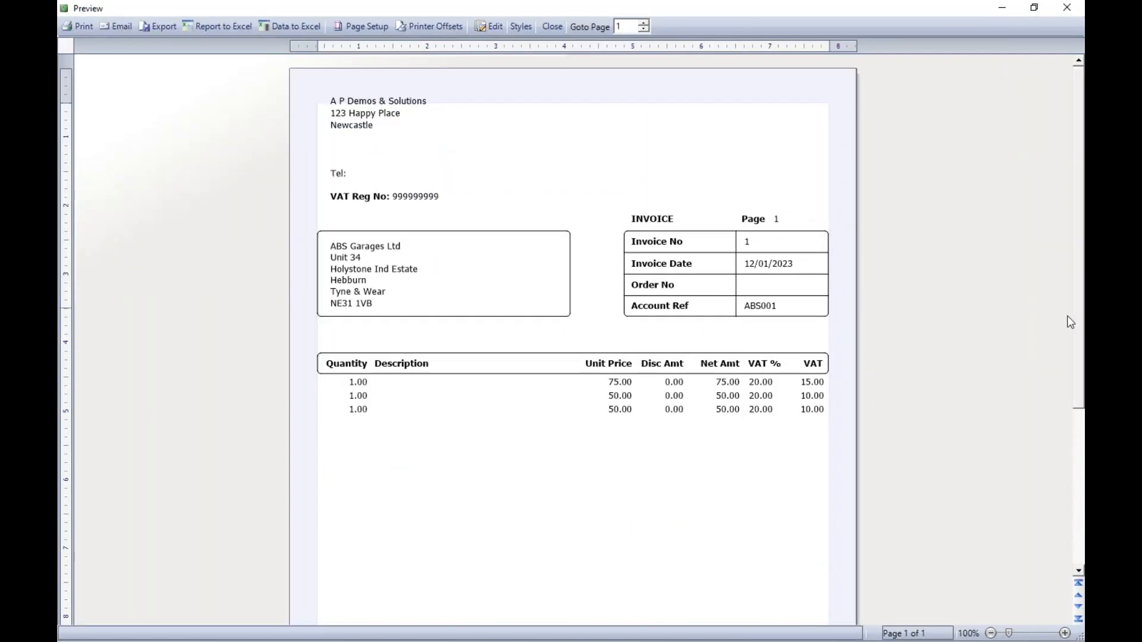
drag(1079, 345, 963, 244)
click(1067, 8)
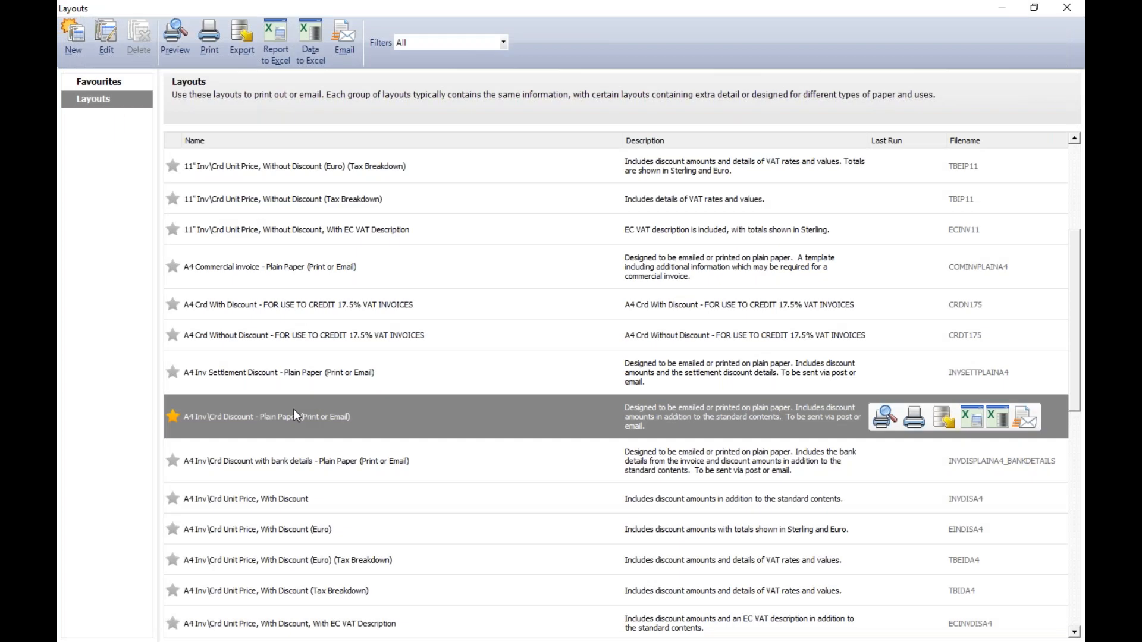
Open the A4 Inv\Crd Discount - Plain Paper (Print or Email) layout for editing in Sage Report Designer.
right_click(470, 405)
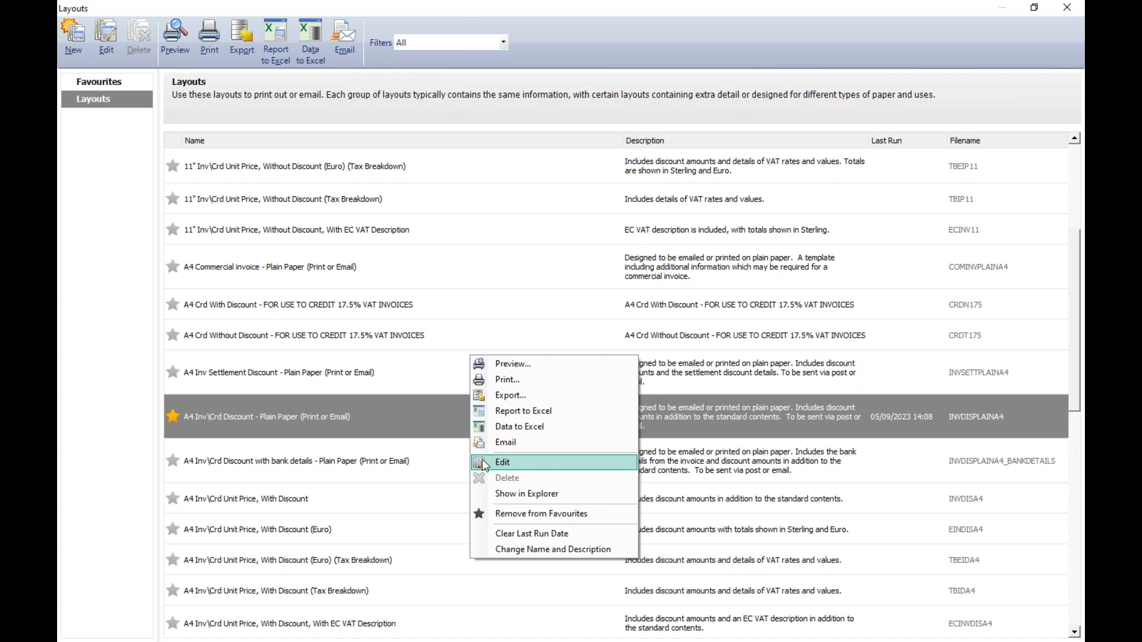
click(269, 405)
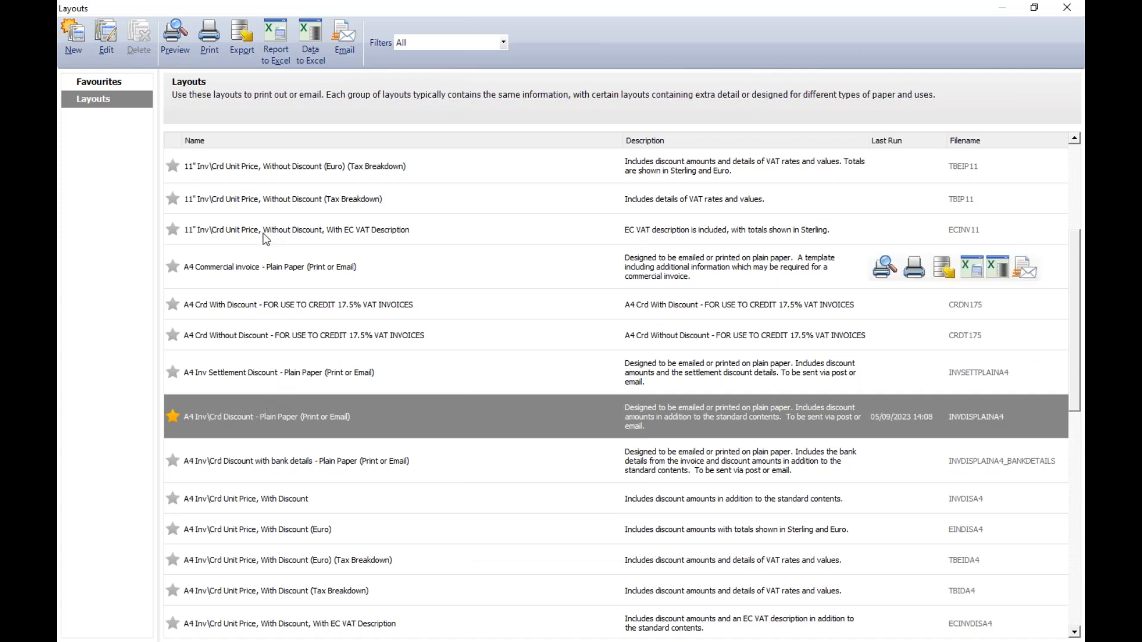
click(107, 42)
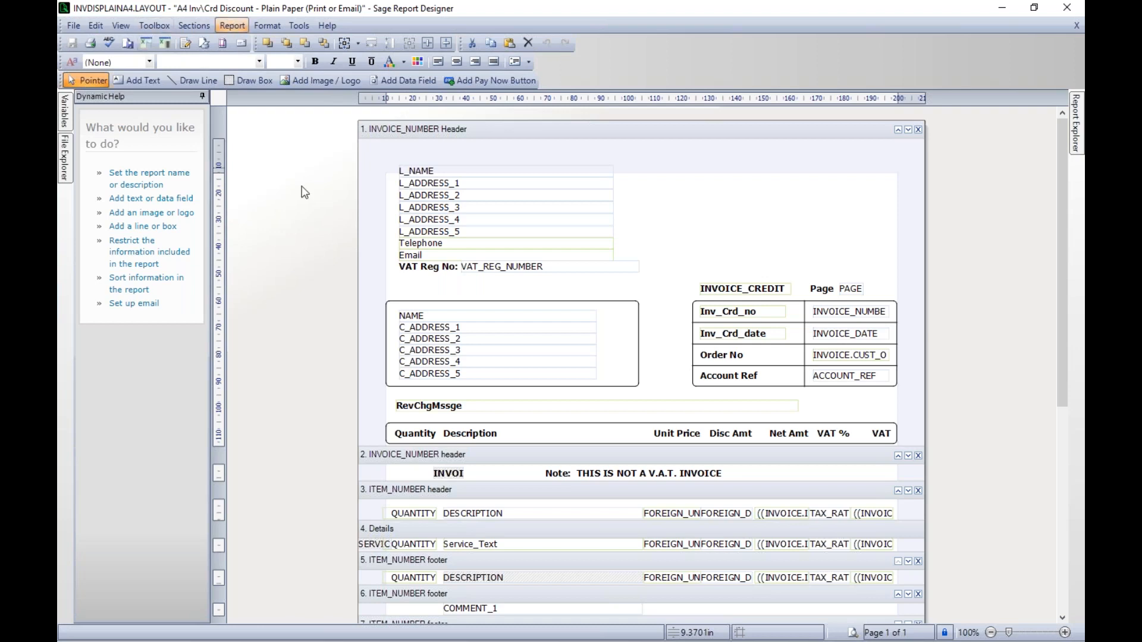
Change the report name in the report properties to "AP Demo & Solutions Invoice with Logo".
click(235, 26)
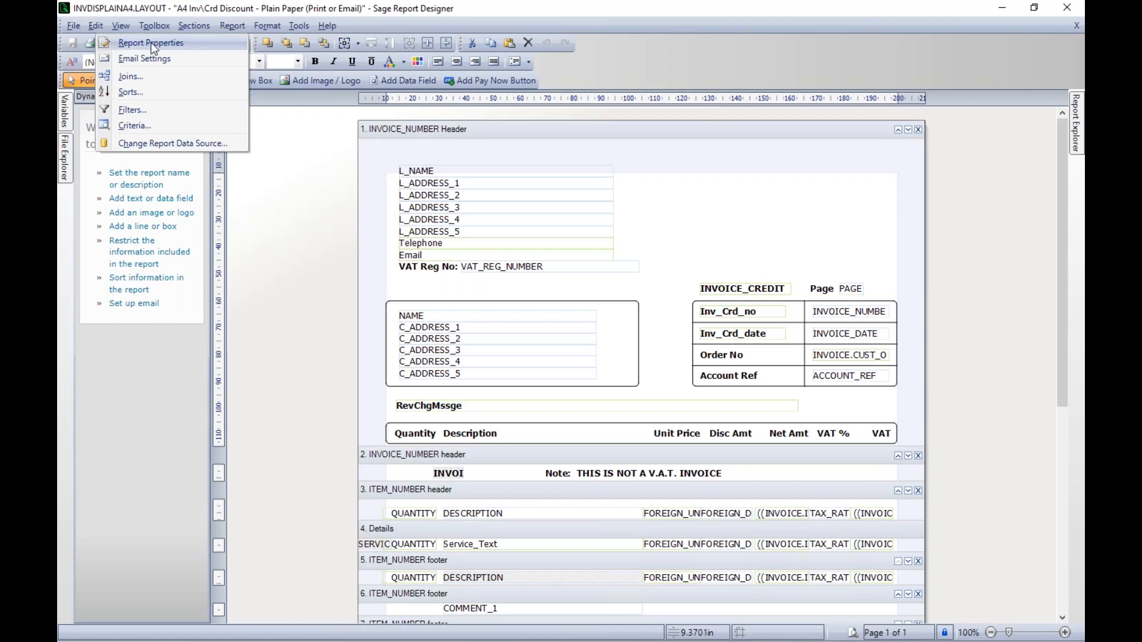
click(223, 42)
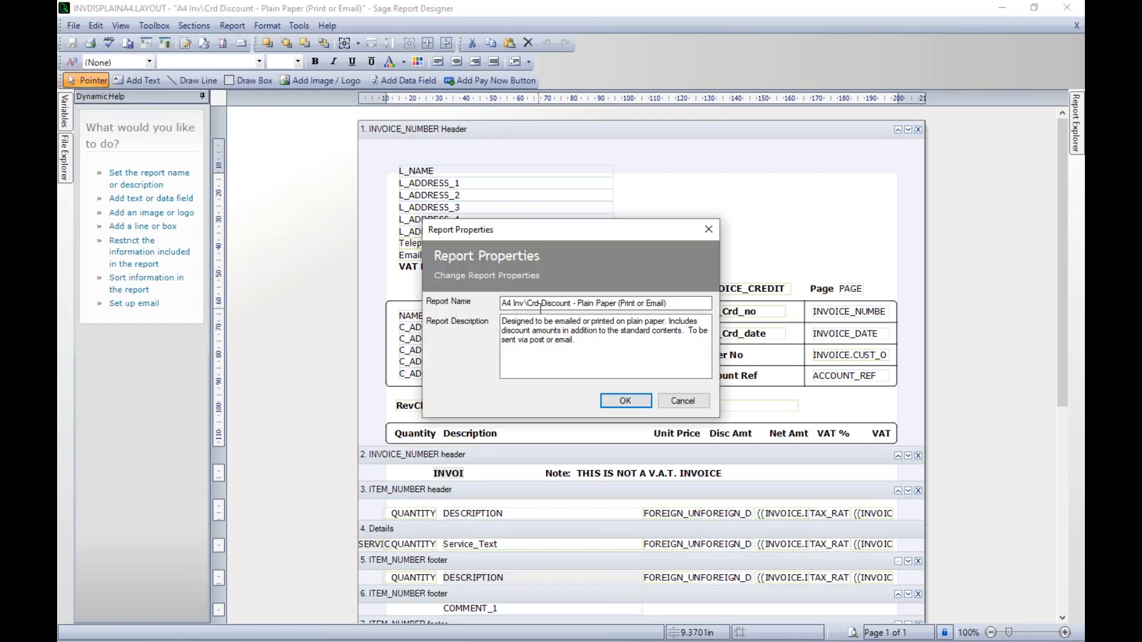
drag(667, 304, 481, 276)
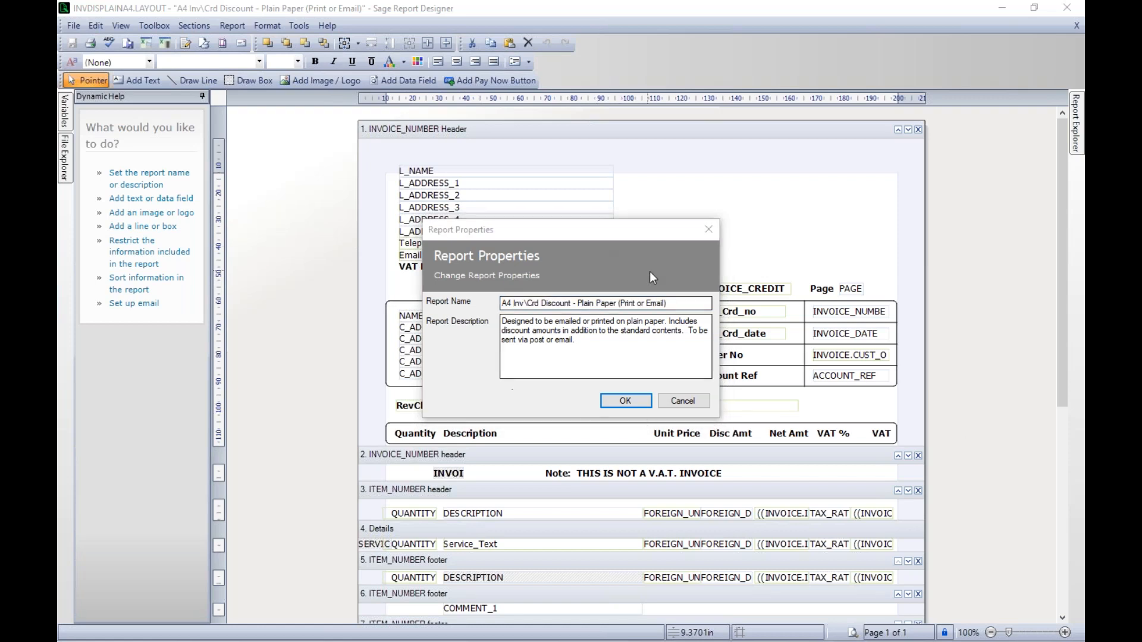
drag(672, 304, 476, 297)
key(ctrl+v)
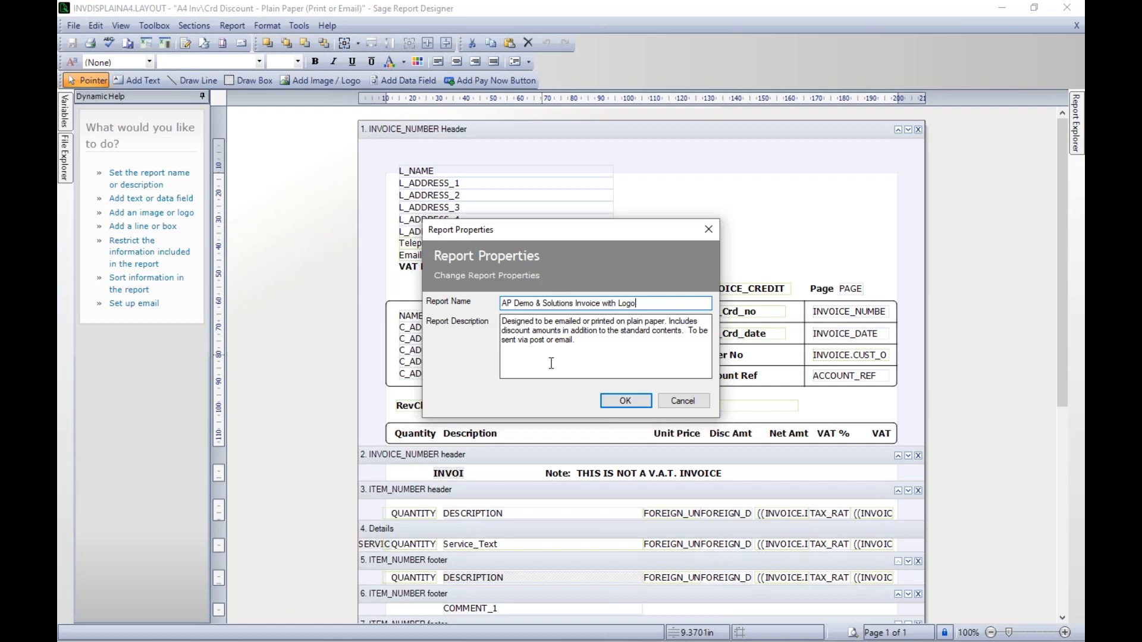
click(611, 405)
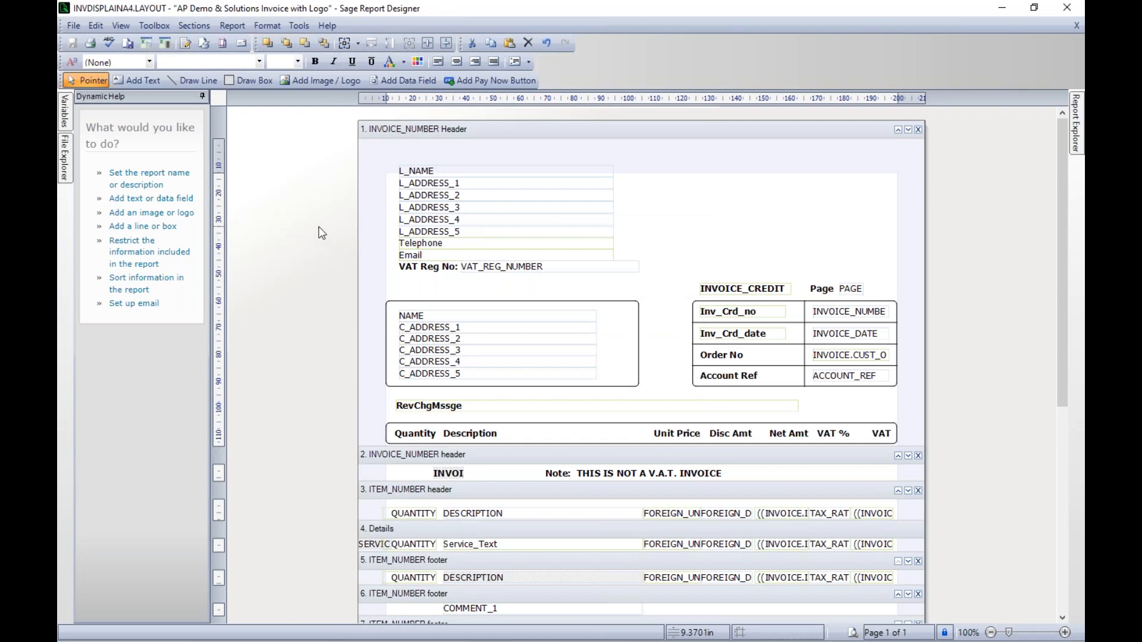
Save the layout as a new file named "AP Demo & solutions with logo" in the company's Layouts folder, and close the designer.
click(72, 26)
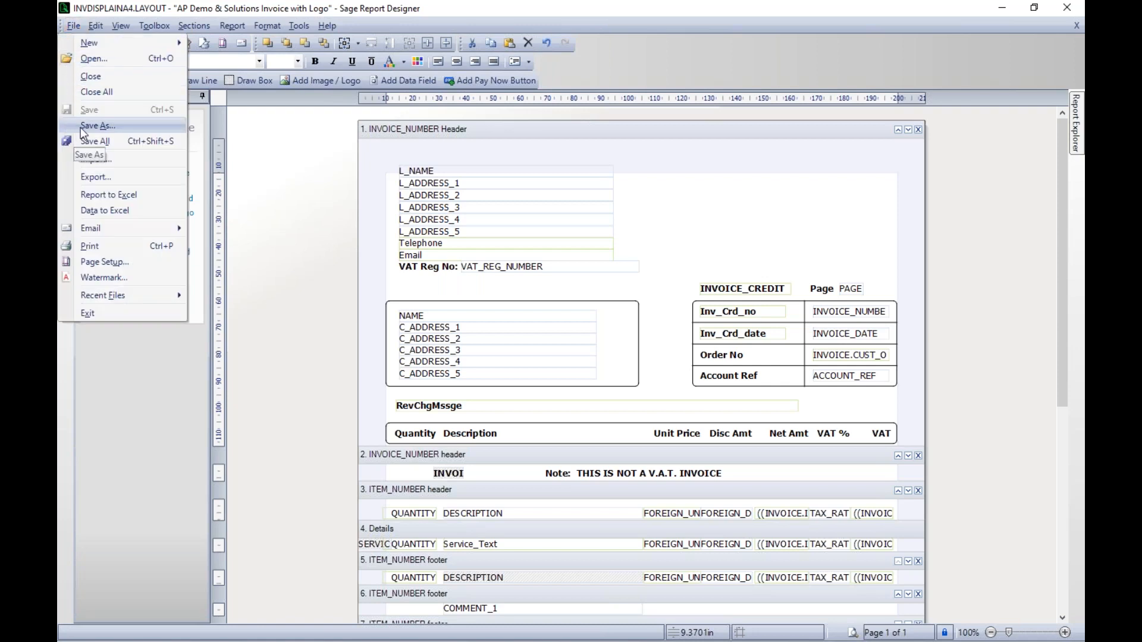
click(122, 132)
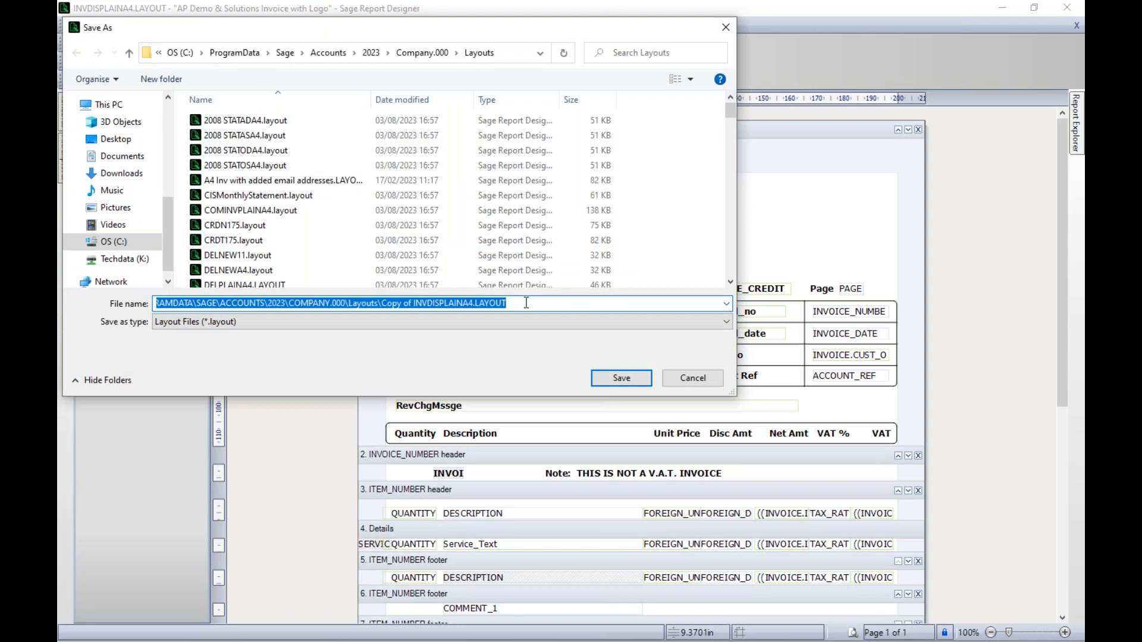
text(AP)
text( Demo)
text( & su)
text(liutions)
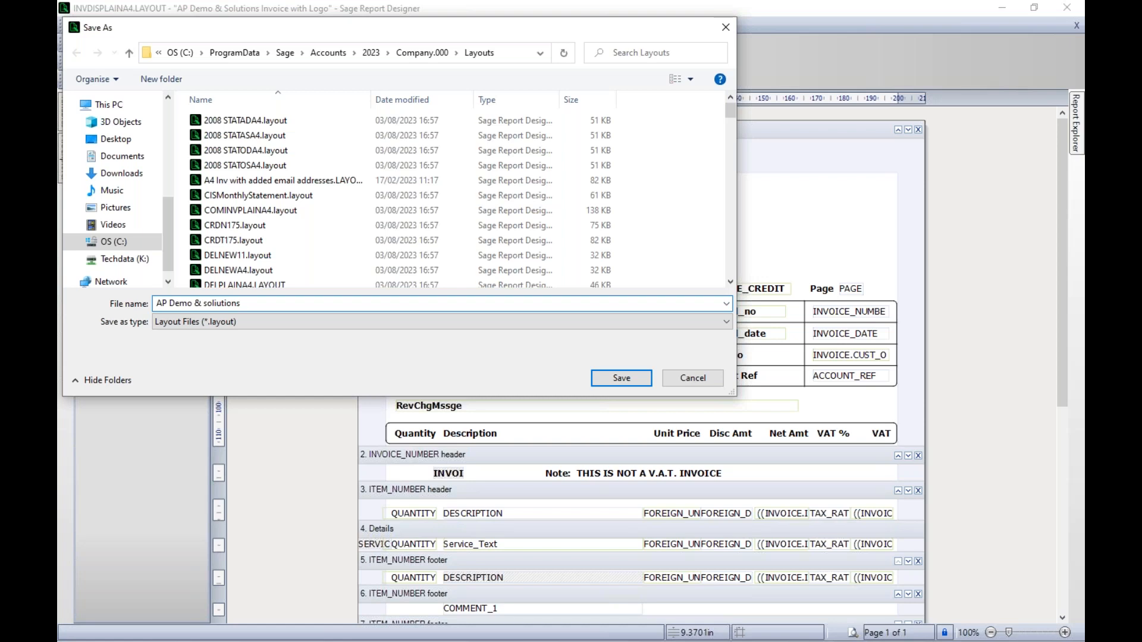
key(BackSpace)
key(BackSpace)
key(BackSpace)
key(BackSpace)
key(BackSpace)
key(BackSpace)
key(BackSpace)
text(utions with logo)
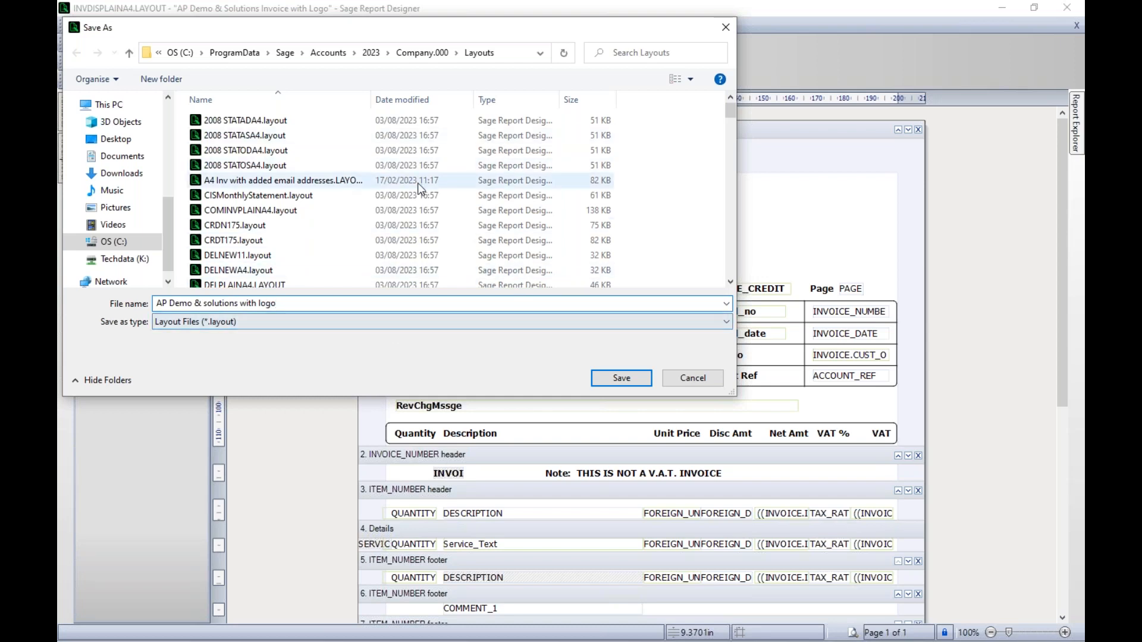
click(607, 381)
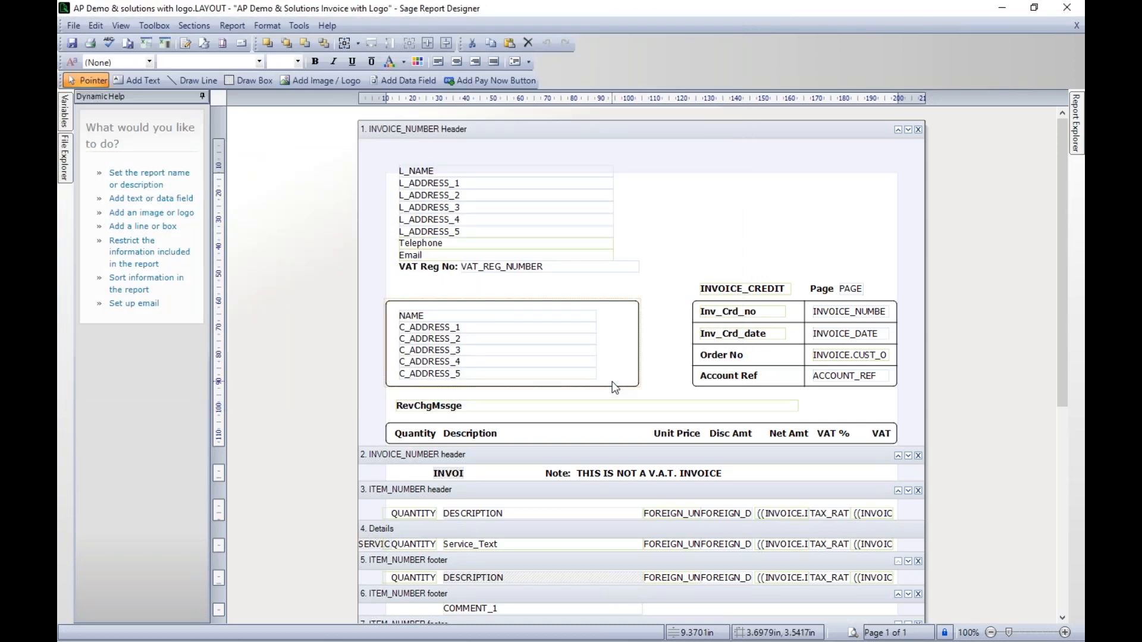
click(1064, 14)
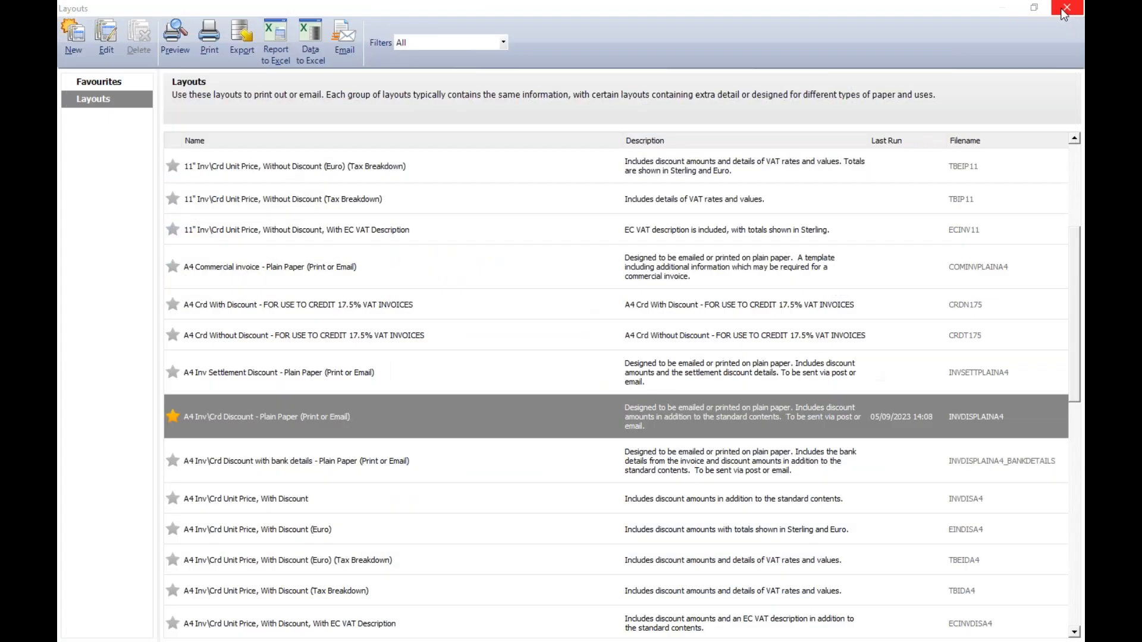
Reload the invoice's print layouts and add AP Demo & Solutions Invoice with Logo to the favourites.
mouse_move(237, 412)
click(1067, 7)
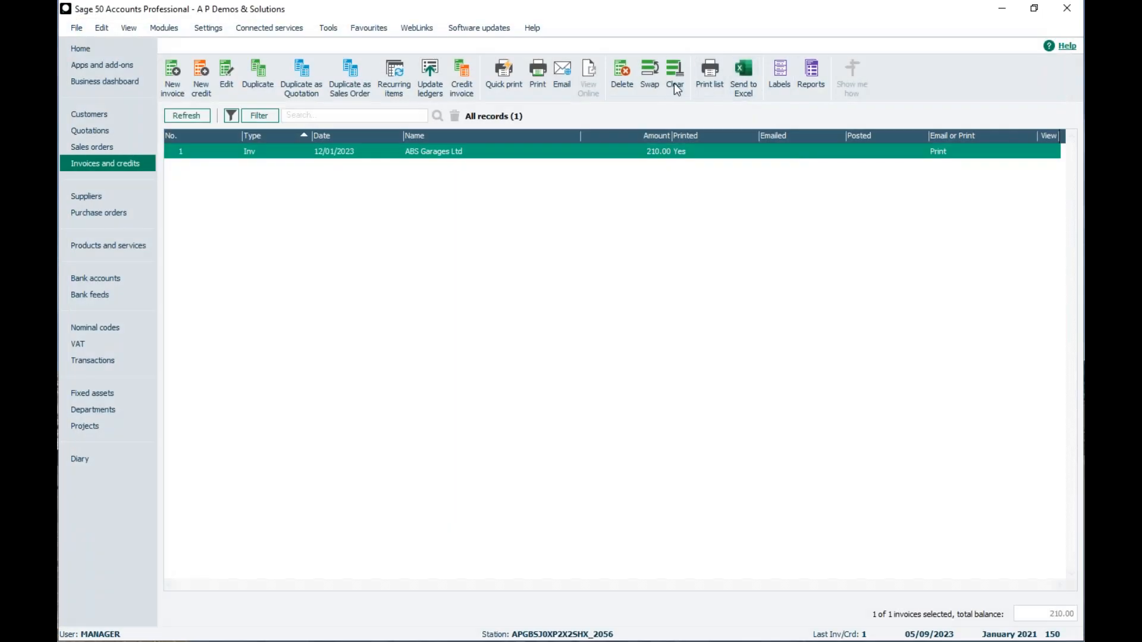
click(539, 72)
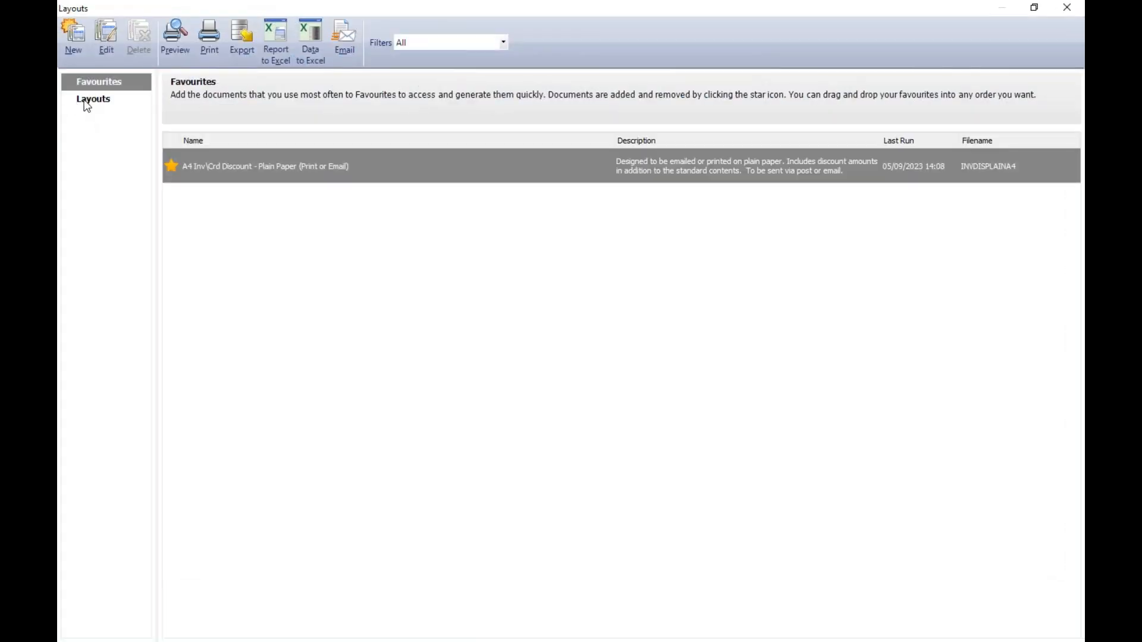
click(90, 100)
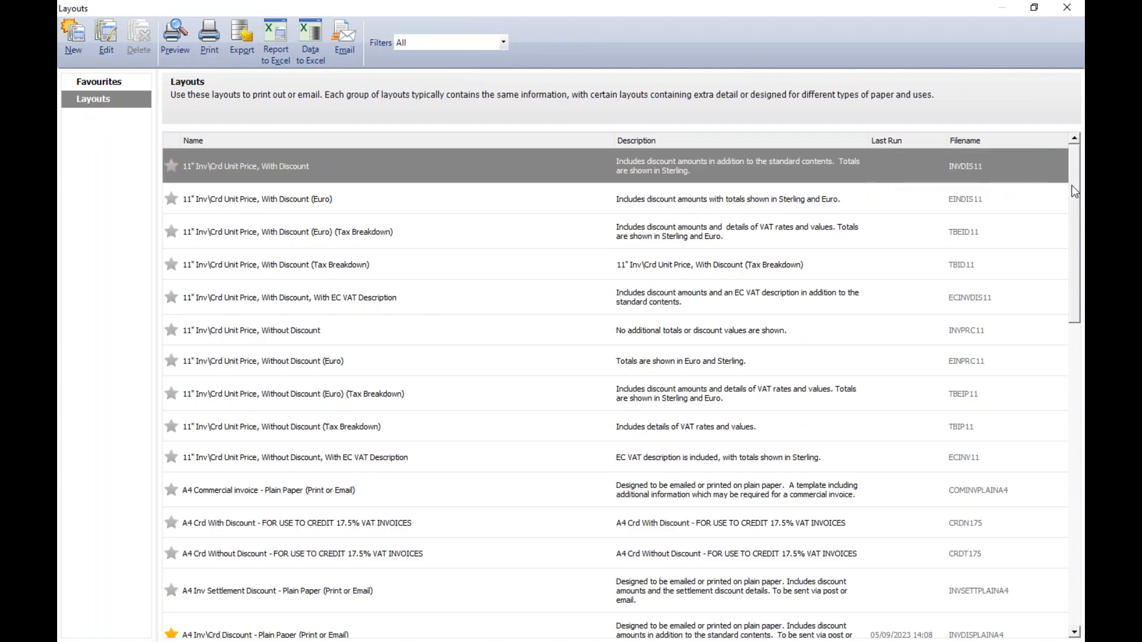
drag(1073, 189, 1081, 418)
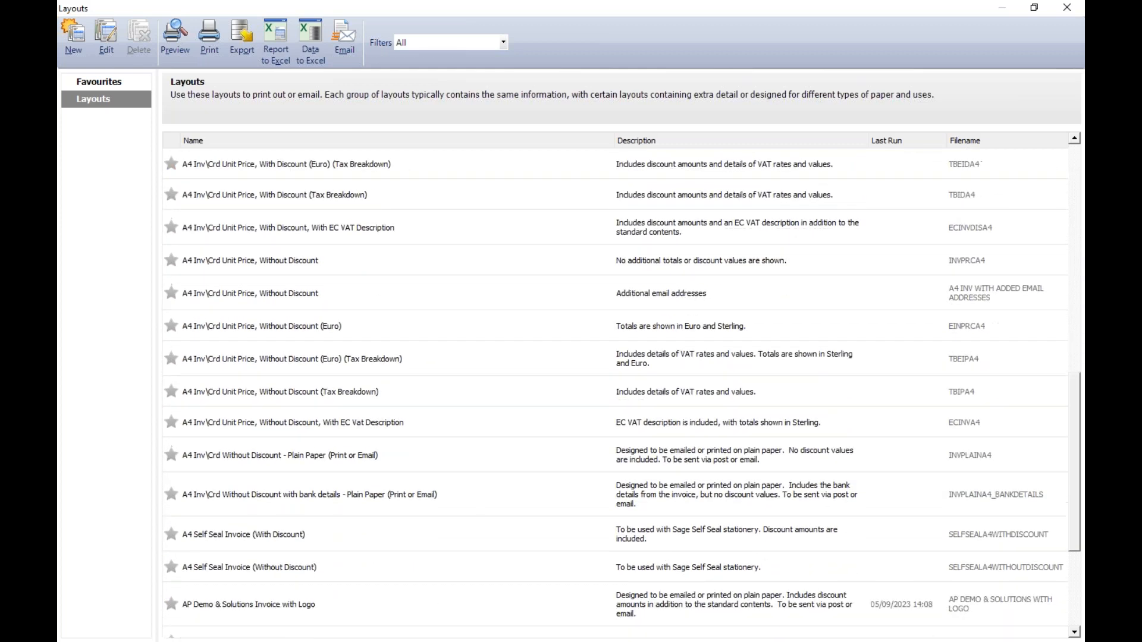
click(350, 603)
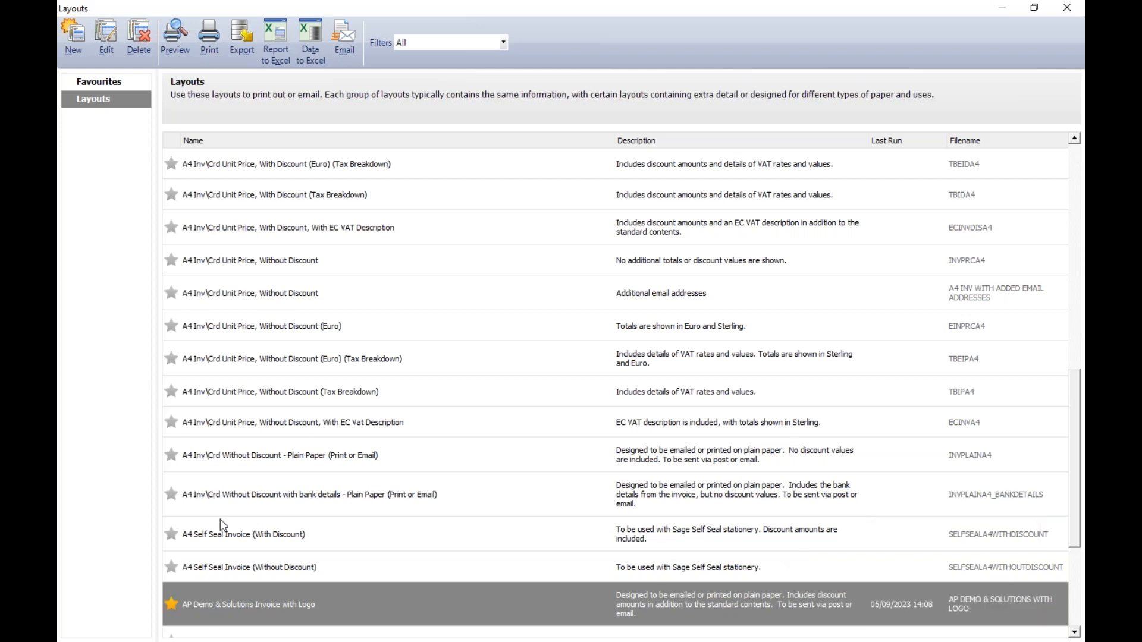
Open AP Demo & Solutions Invoice with Logo from the favourites for editing in Sage Report Designer.
click(117, 87)
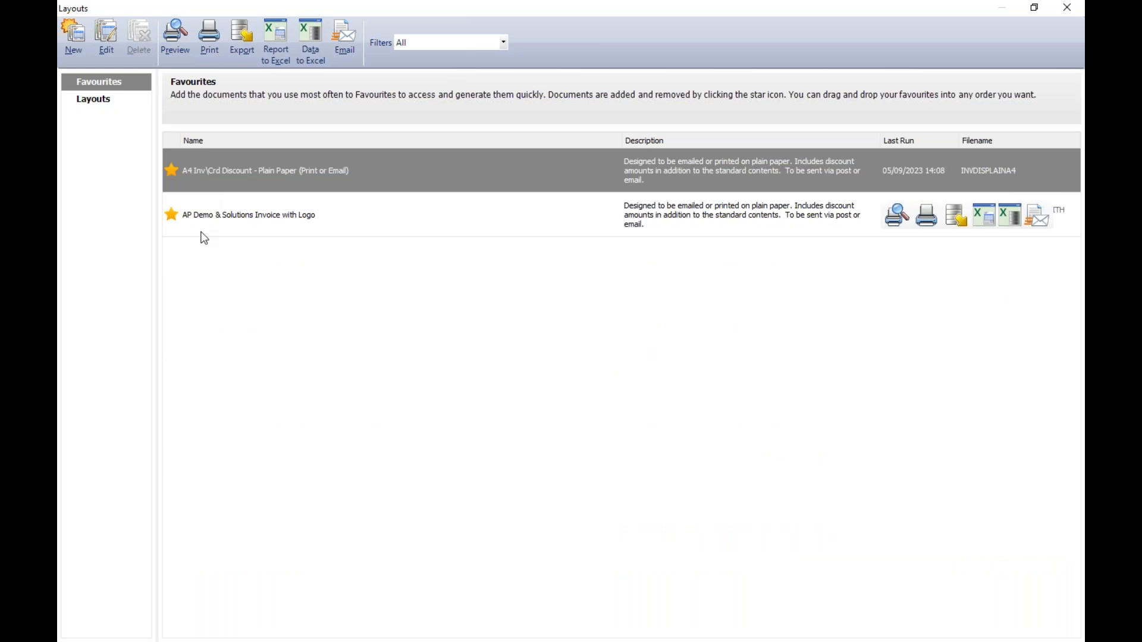
click(245, 222)
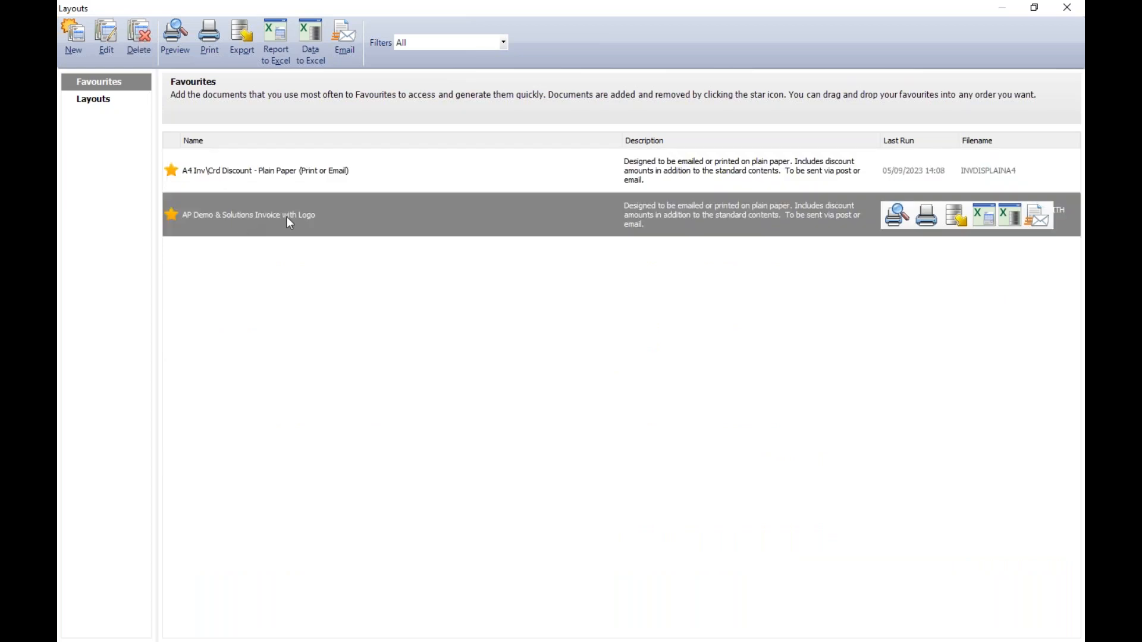
click(105, 34)
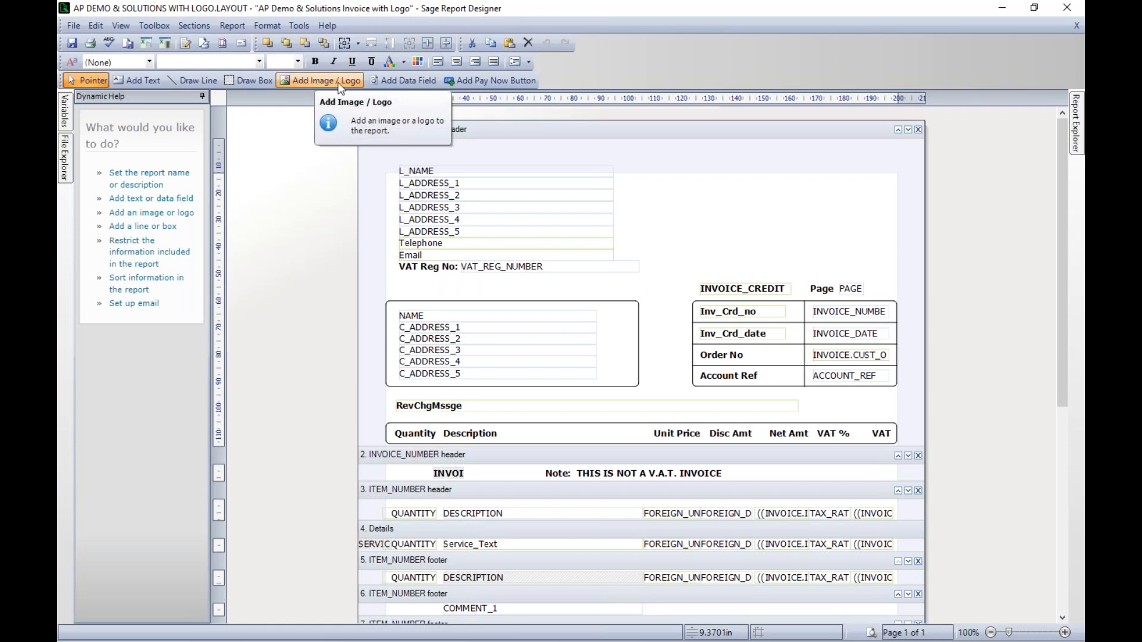
Insert the image AP Demo & Solutions.png into the blank area of the INVOICE_NUMBER header, storing it in the report with locked aspect ratio.
click(141, 29)
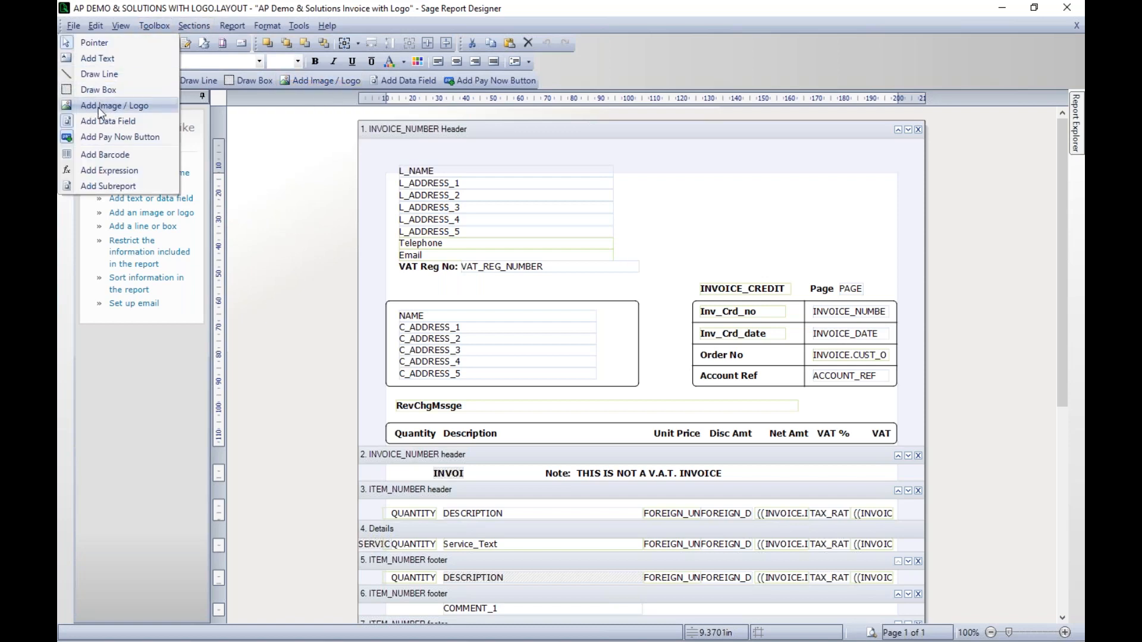
click(312, 81)
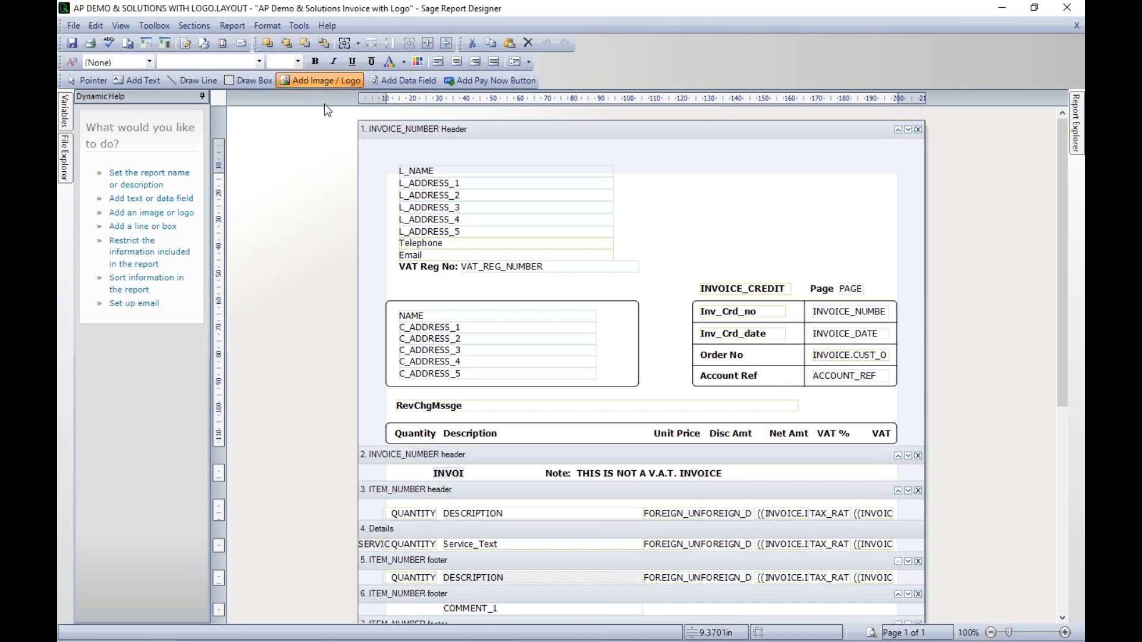
click(795, 210)
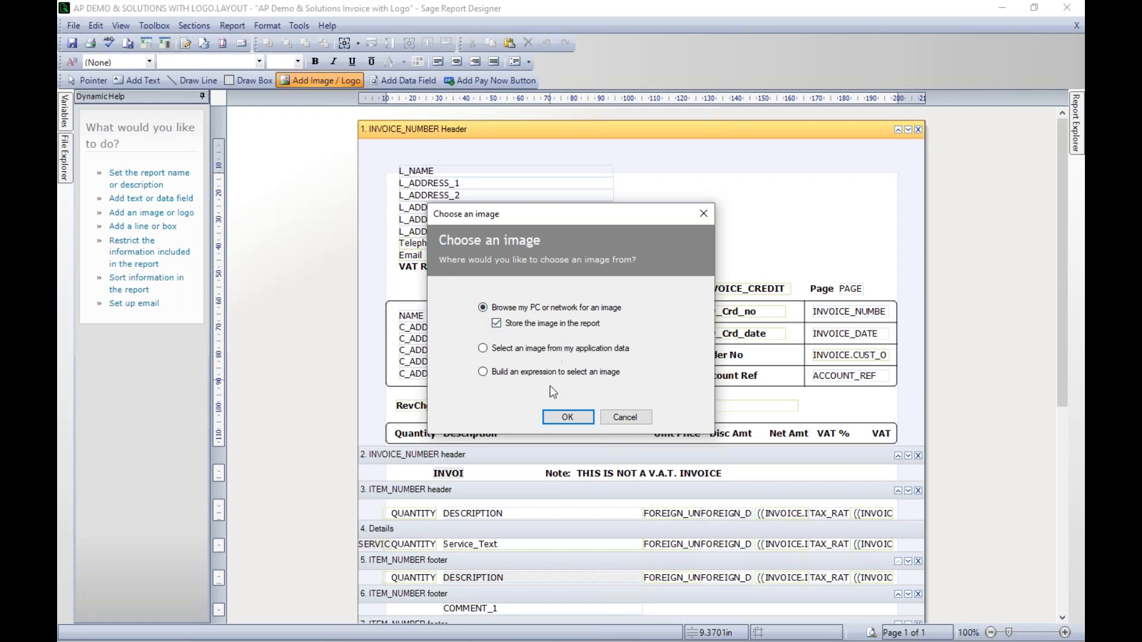
click(567, 418)
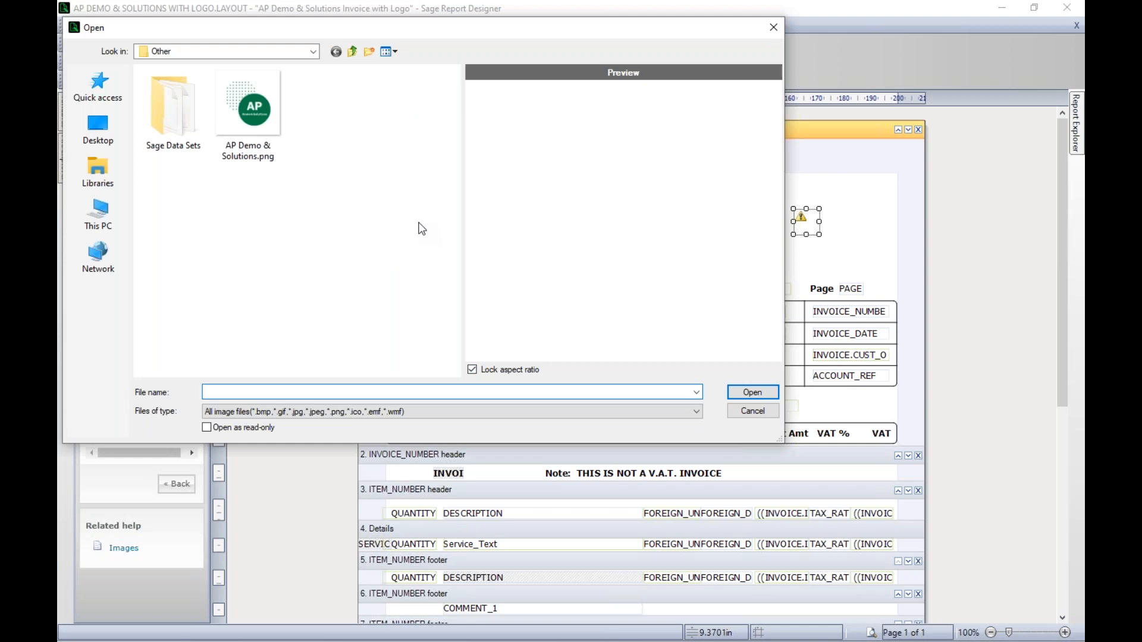
click(252, 114)
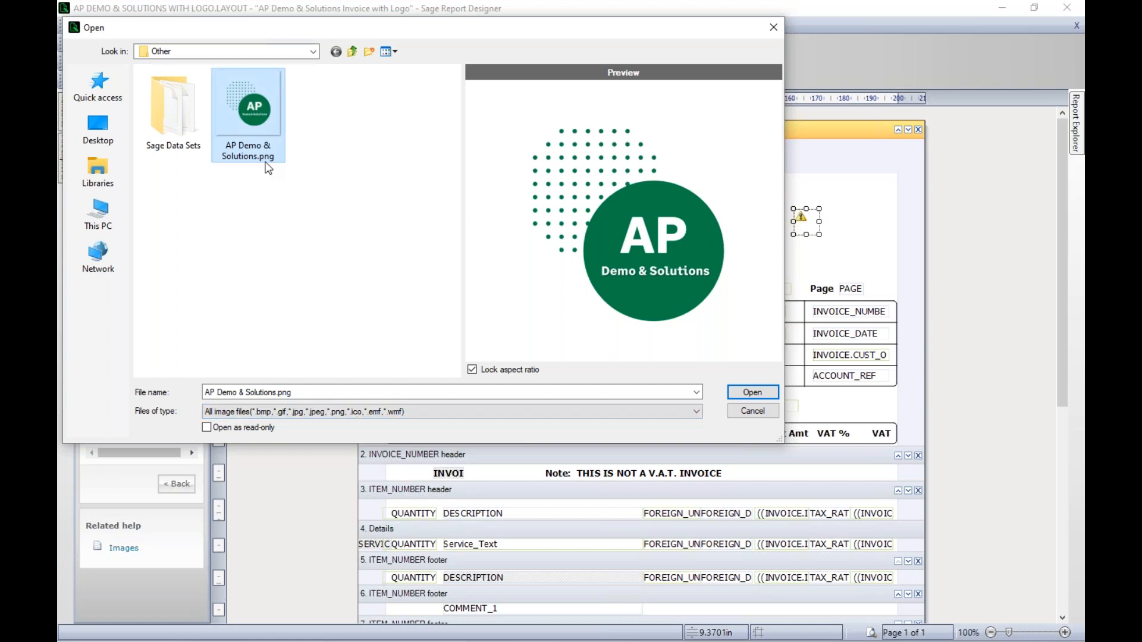
click(748, 391)
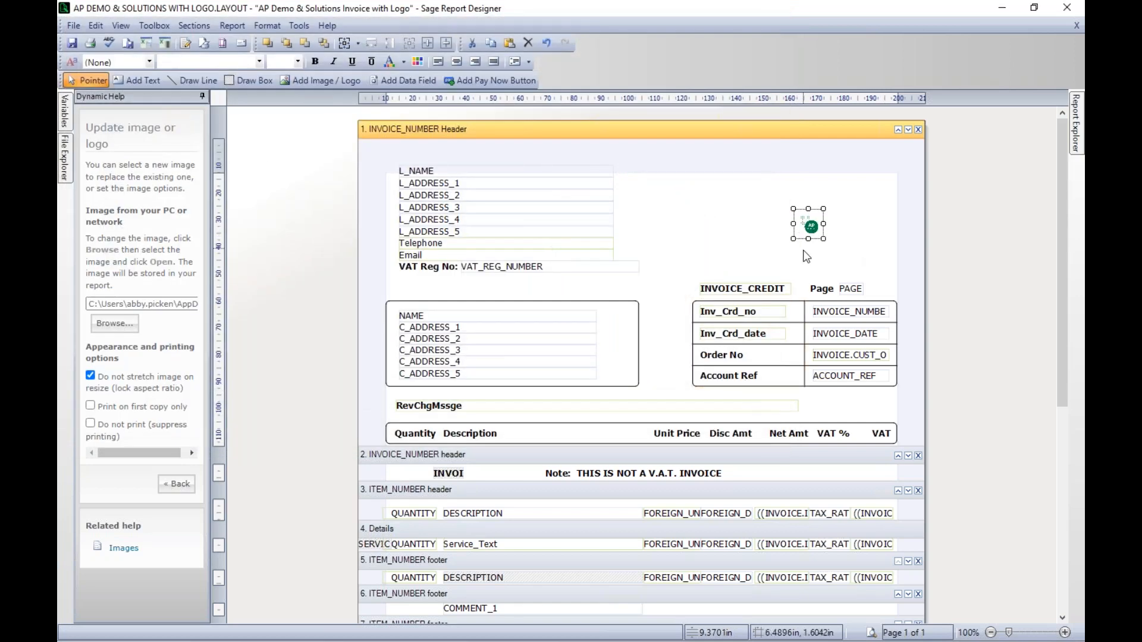
Move the logo to the upper-right corner of the invoice header and enlarge it towards the Page field.
drag(810, 227, 886, 192)
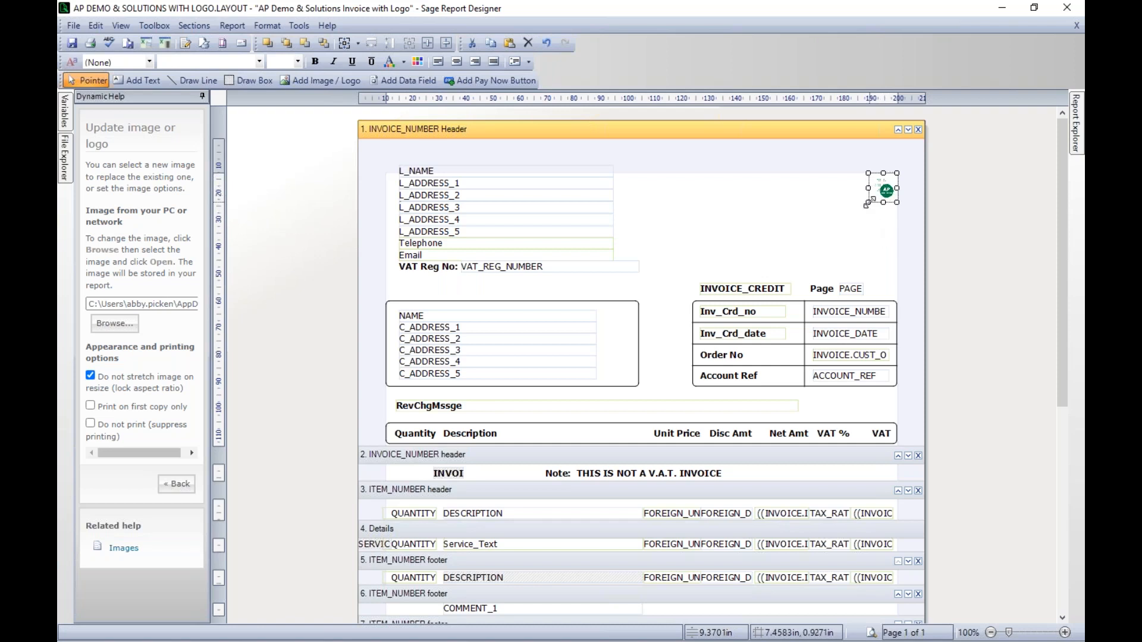
drag(866, 204, 673, 284)
click(743, 235)
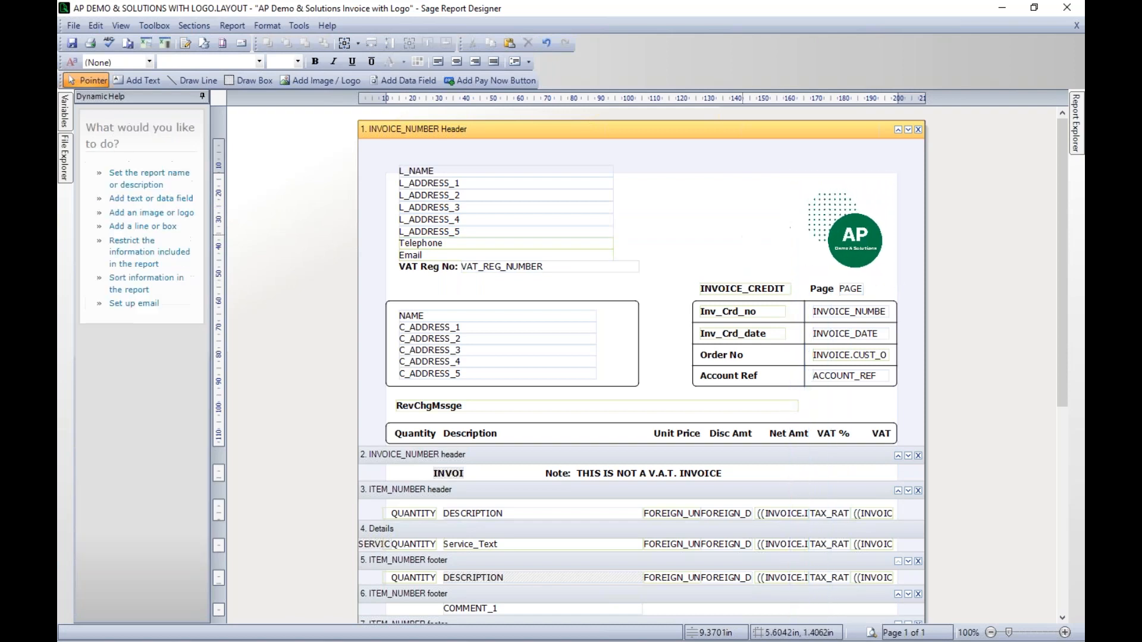
Enlarge the logo a little more and reposition it above the invoice details box.
click(861, 235)
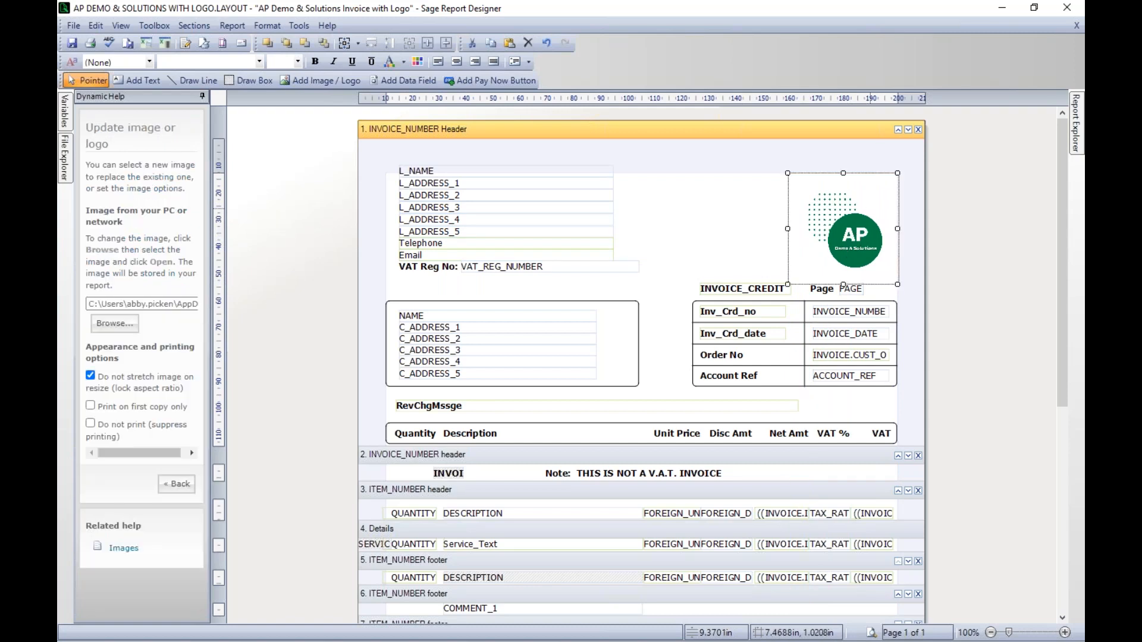
key(ctrl+z)
drag(843, 233, 845, 231)
drag(796, 273, 729, 289)
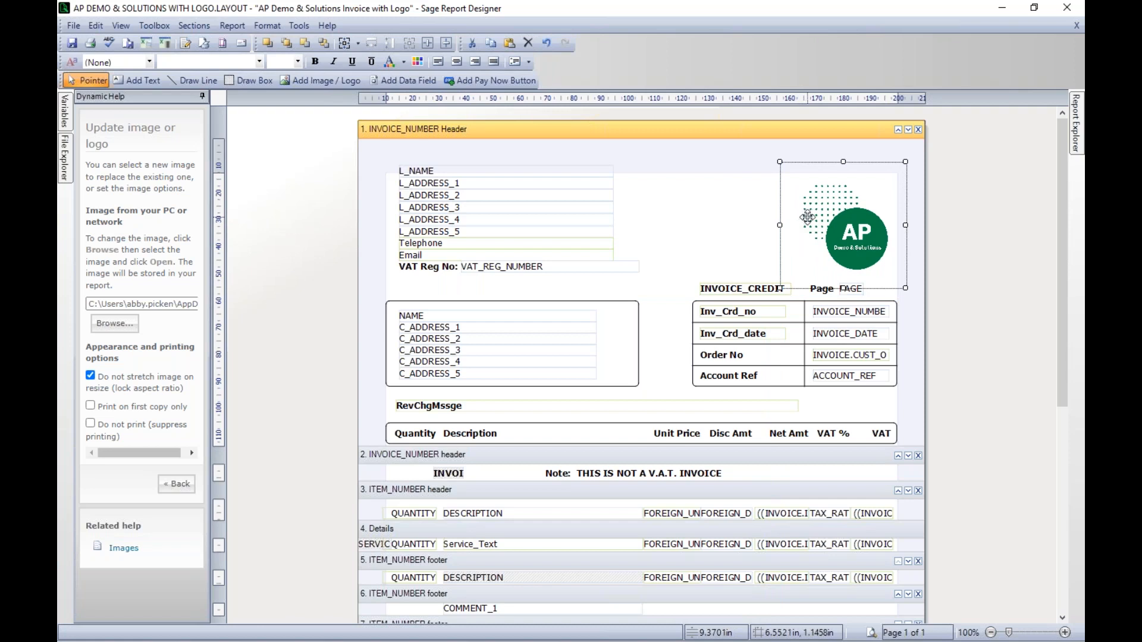
mouse_move(829, 213)
mouse_down()
mouse_move(837, 225)
mouse_move(802, 223)
mouse_move(836, 225)
mouse_up()
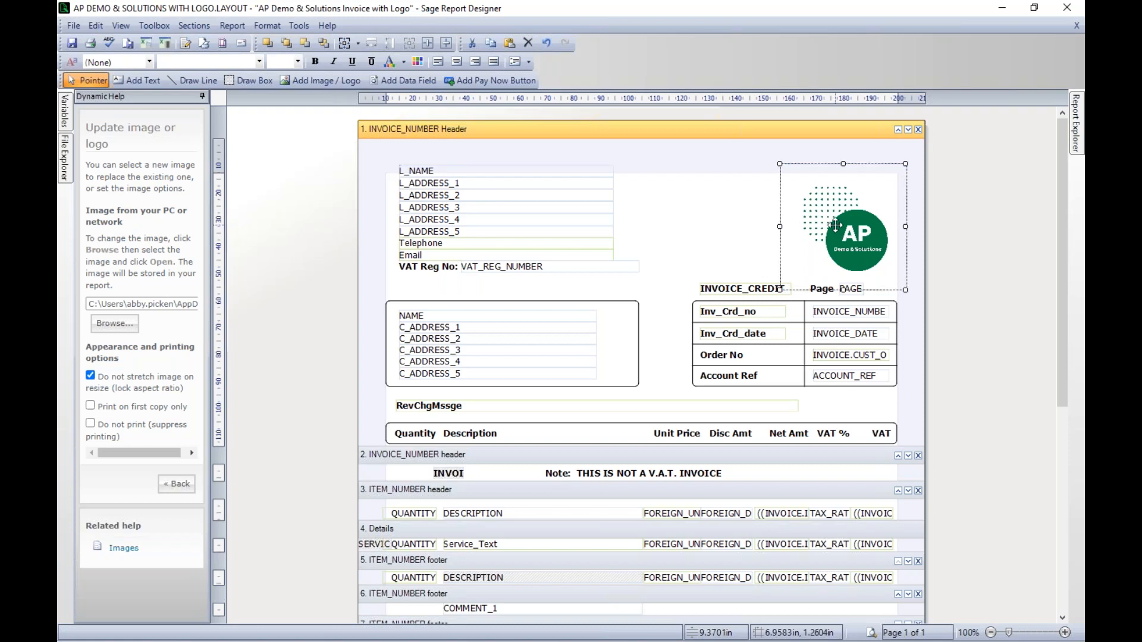
Nudge the logo up to the header's right margin above the Page field and enlarge it slightly.
key(Up)
key(Up)
key(Up)
key(Down)
key(Down)
key(Down)
key(Down)
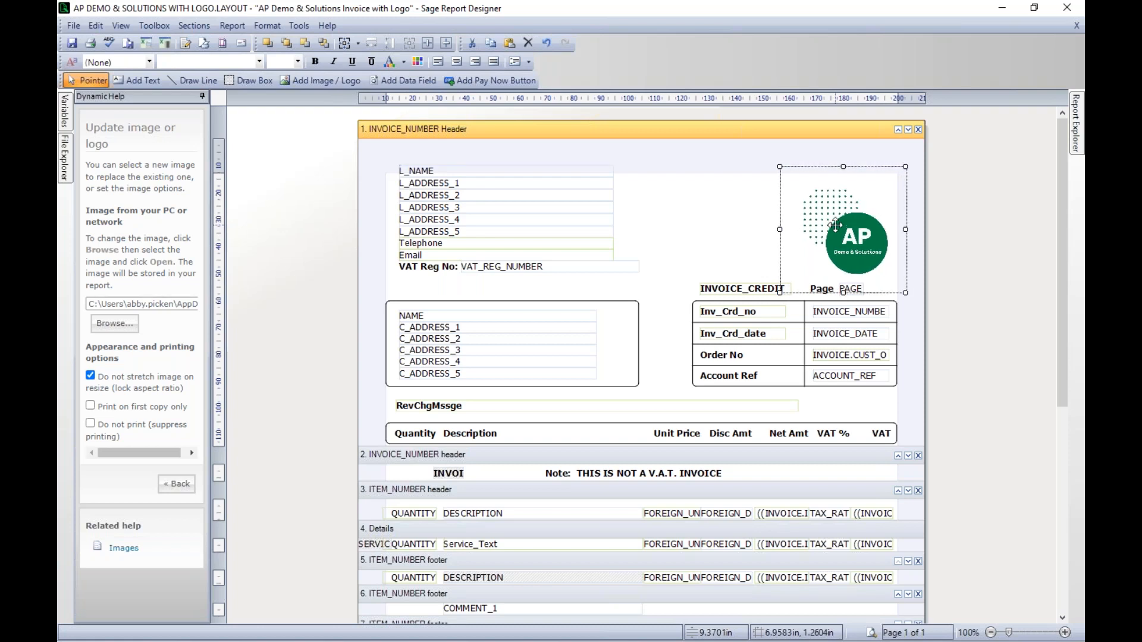
key(Left)
key(Left)
key(Left)
key(Right)
key(Left)
key(Up)
key(Up)
key(Up)
key(Right)
key(Down)
key(Down)
key(Right)
key(Right)
key(Right)
key(Right)
key(Right)
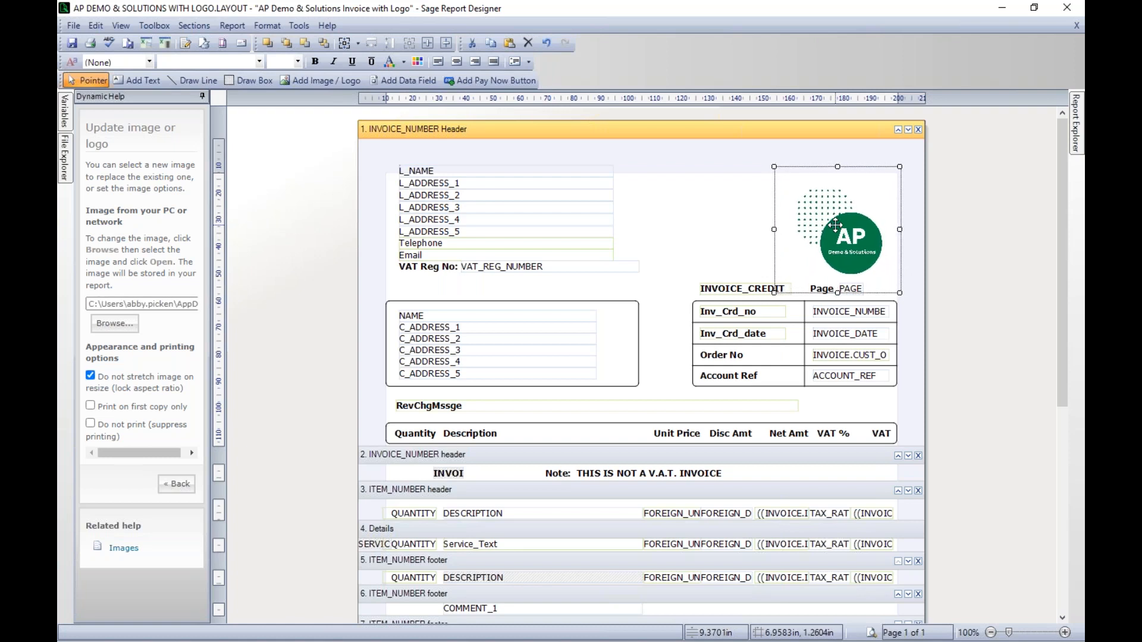
key(Right)
key(Right)
key(Right)
key(Right)
key(Right)
key(Right)
key(Right)
key(Right)
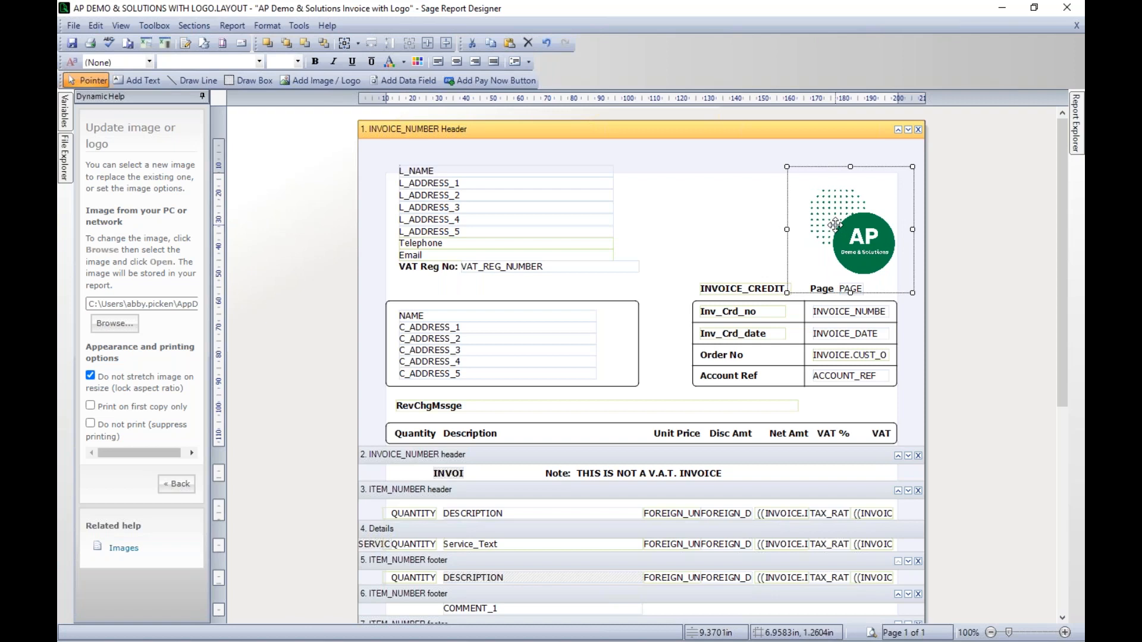
key(Up)
key(Up)
key(Up)
key(Up)
key(Up)
key(Up)
key(Up)
key(Up)
key(Up)
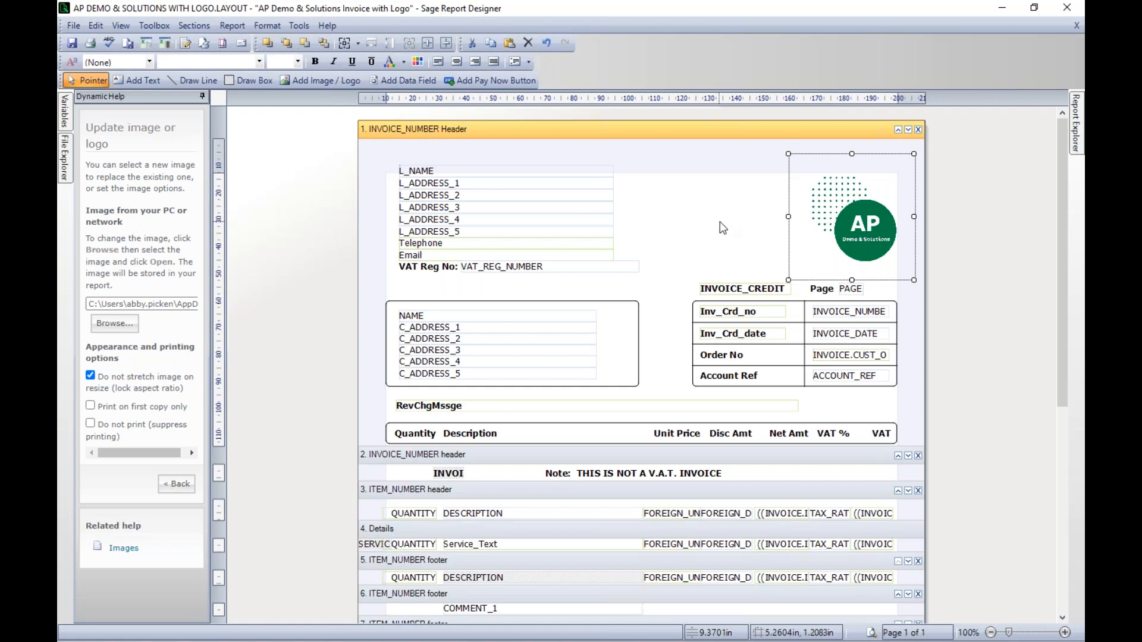
drag(792, 278, 764, 302)
click(704, 274)
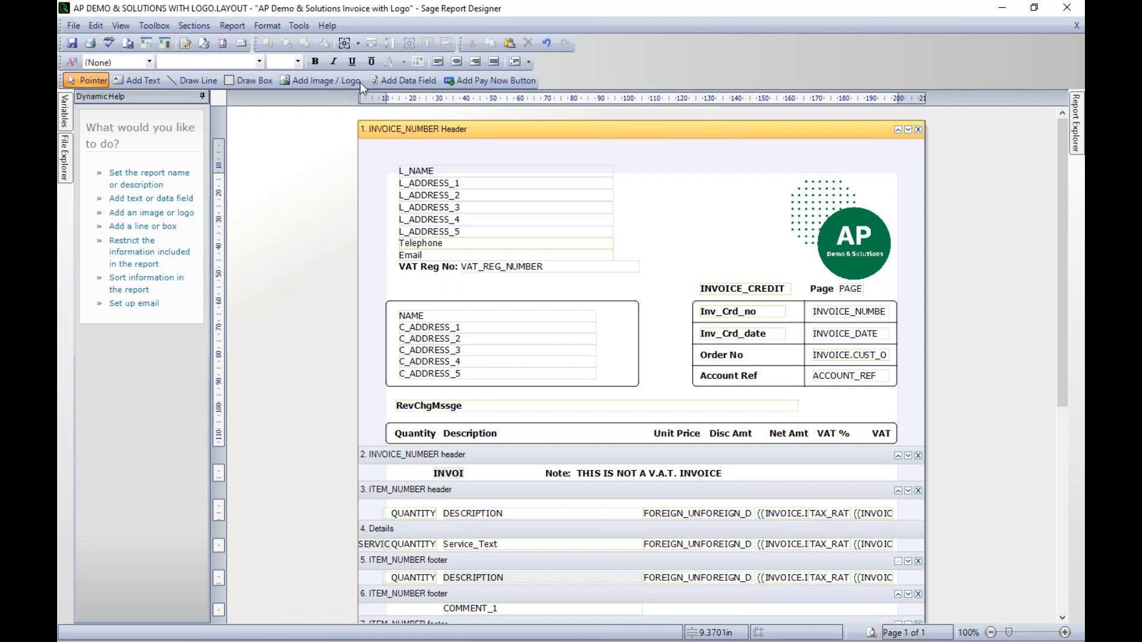
Preview the invoice layout, check the logo and the totals area, and return to the design with the error list closed.
click(124, 27)
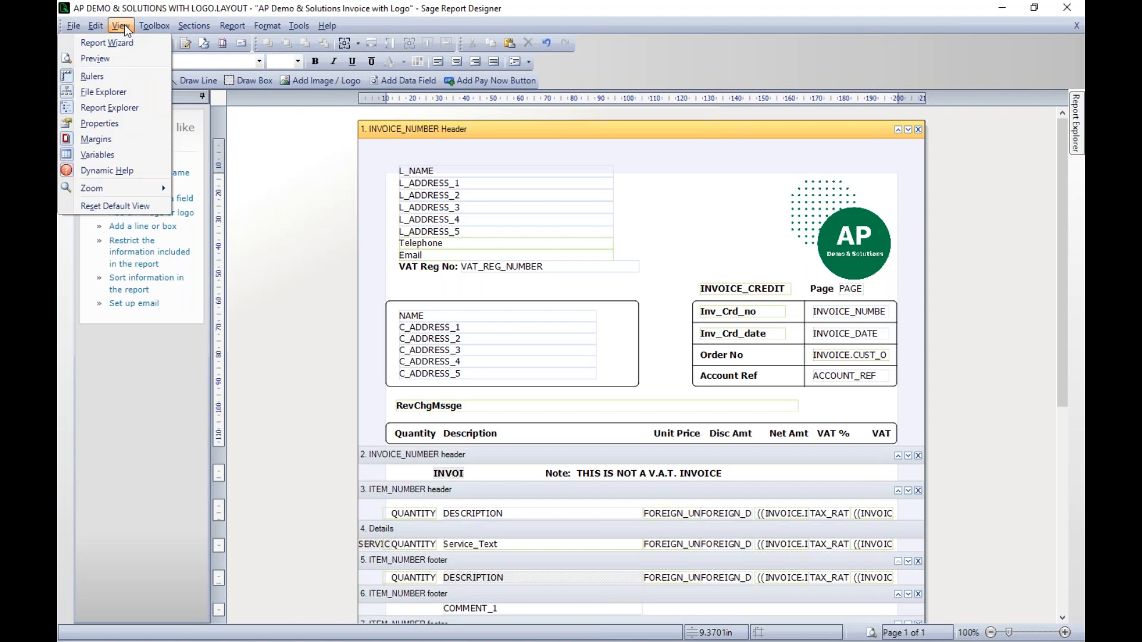
click(140, 62)
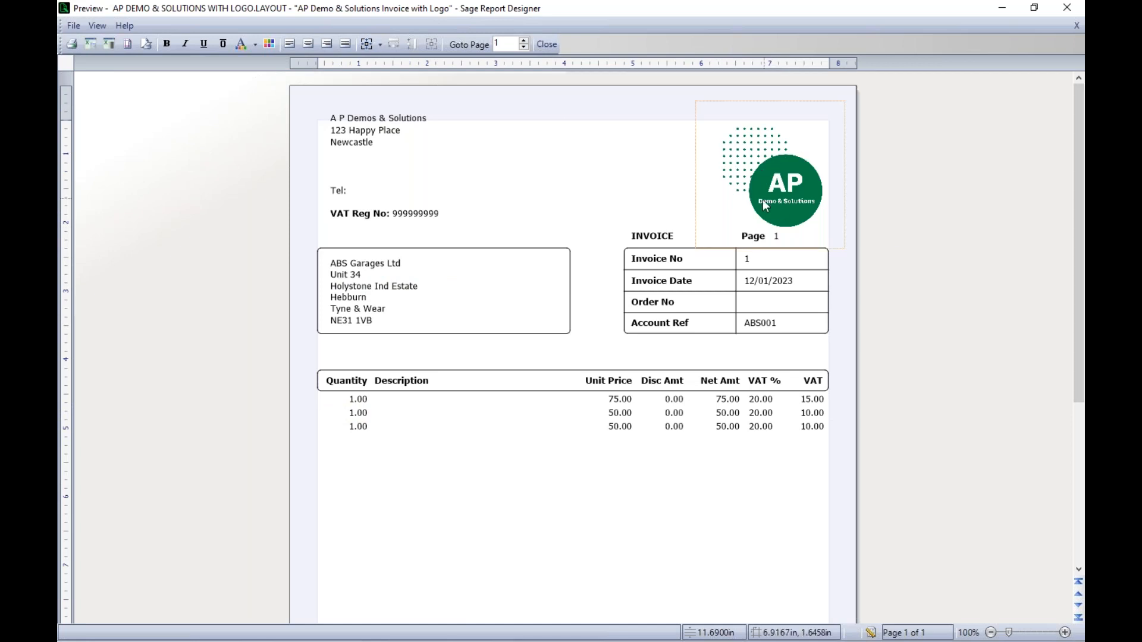
drag(1077, 212, 1080, 378)
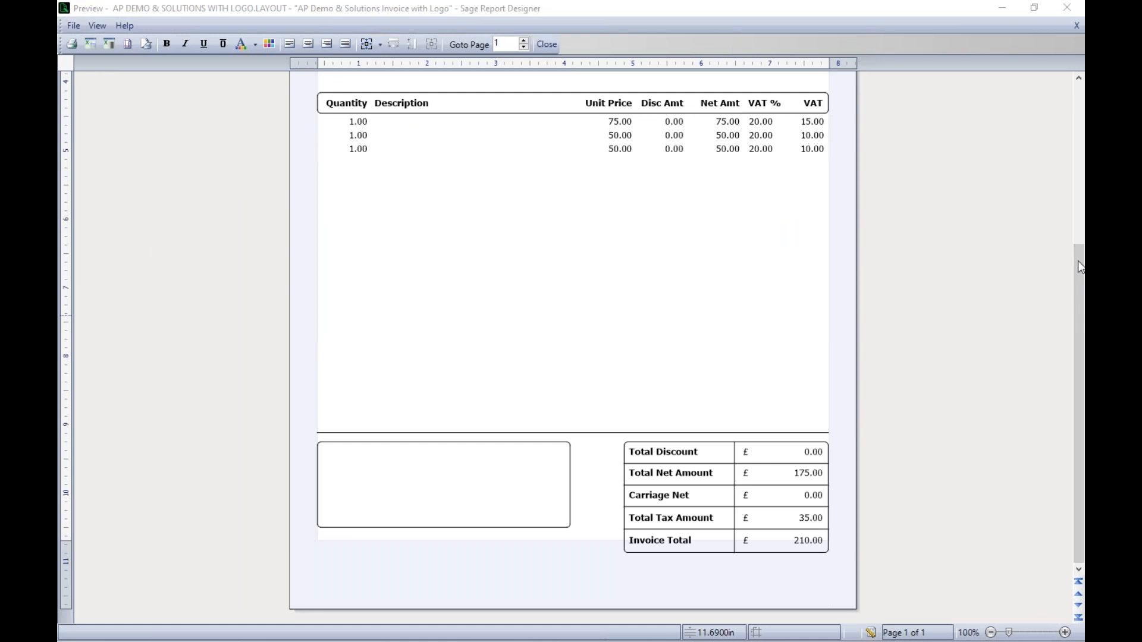
drag(1078, 275, 1073, 110)
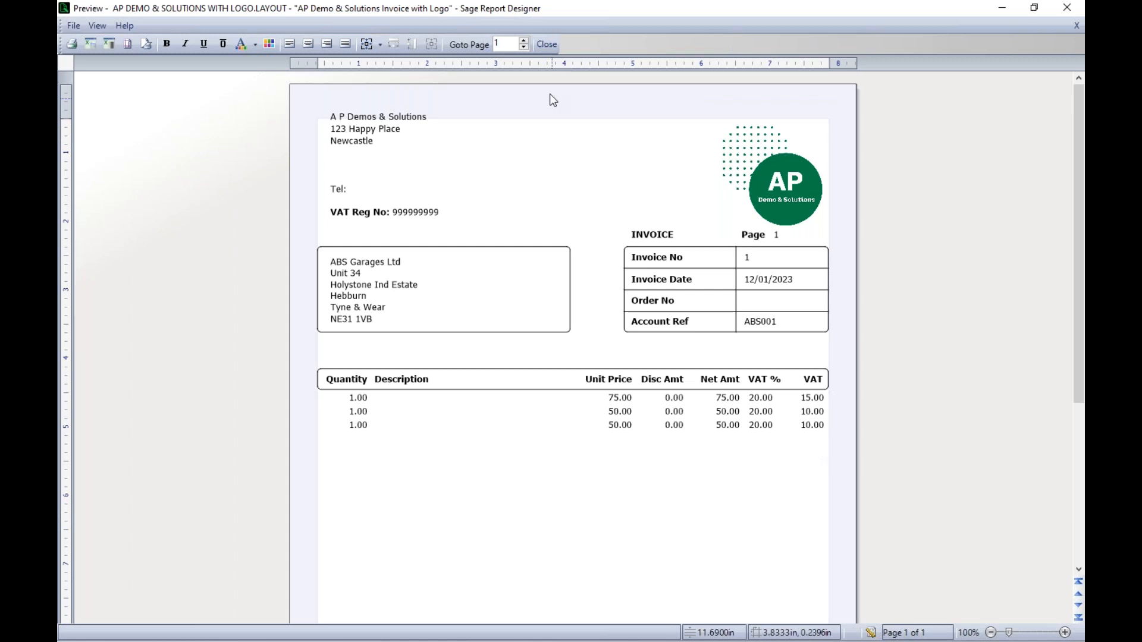
click(546, 44)
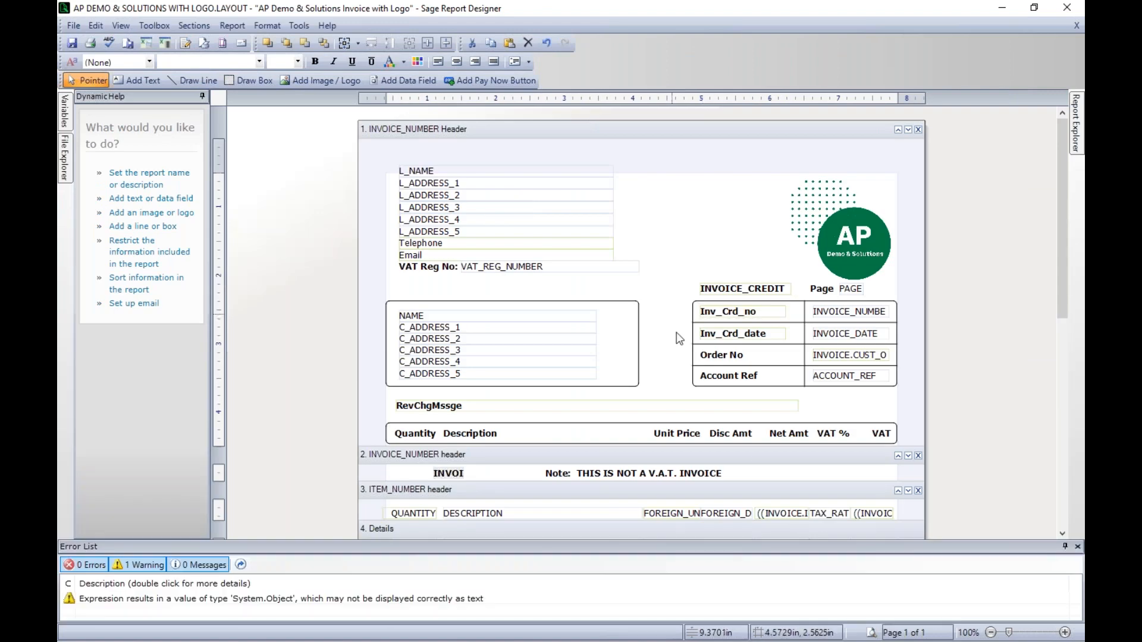
click(1077, 547)
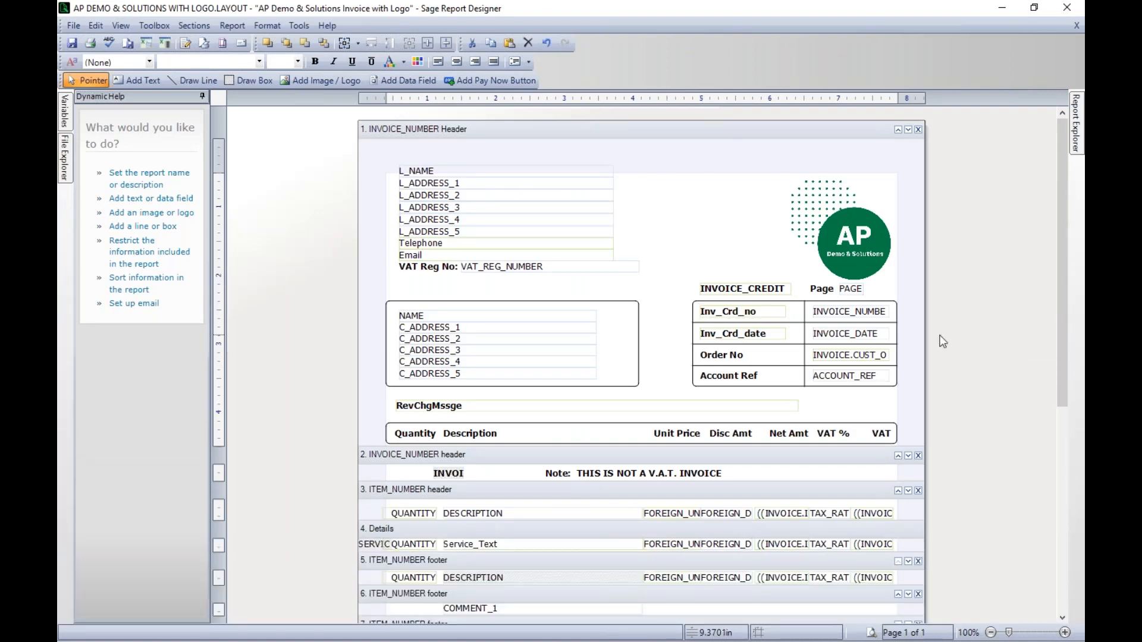
Save the invoice layout with its logo and close the report designer.
drag(1065, 157, 1067, 173)
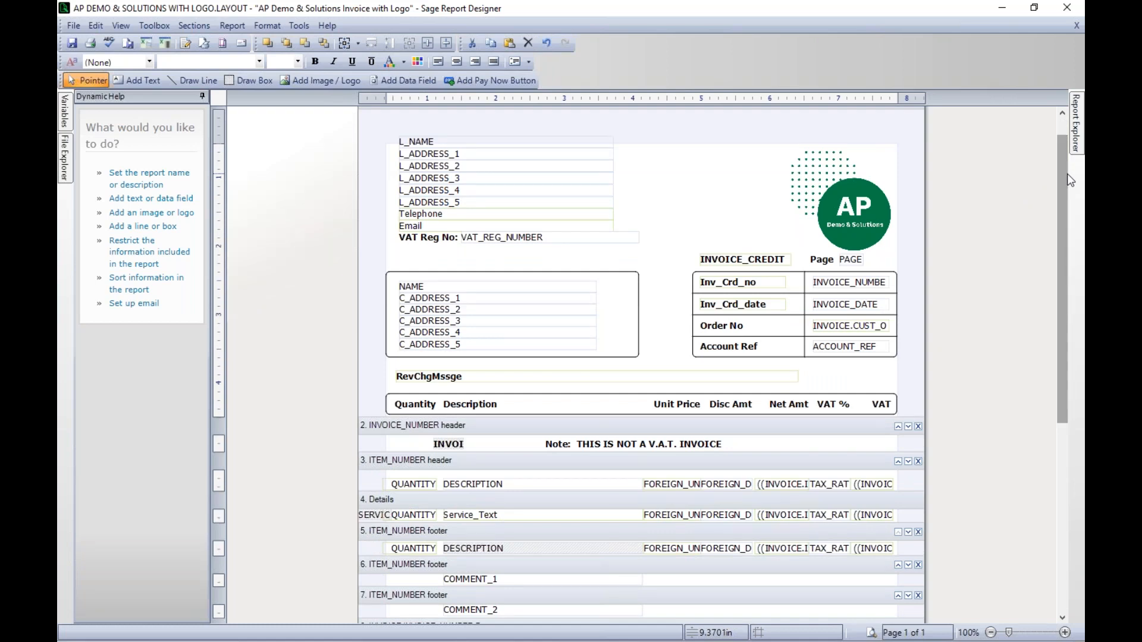
click(72, 44)
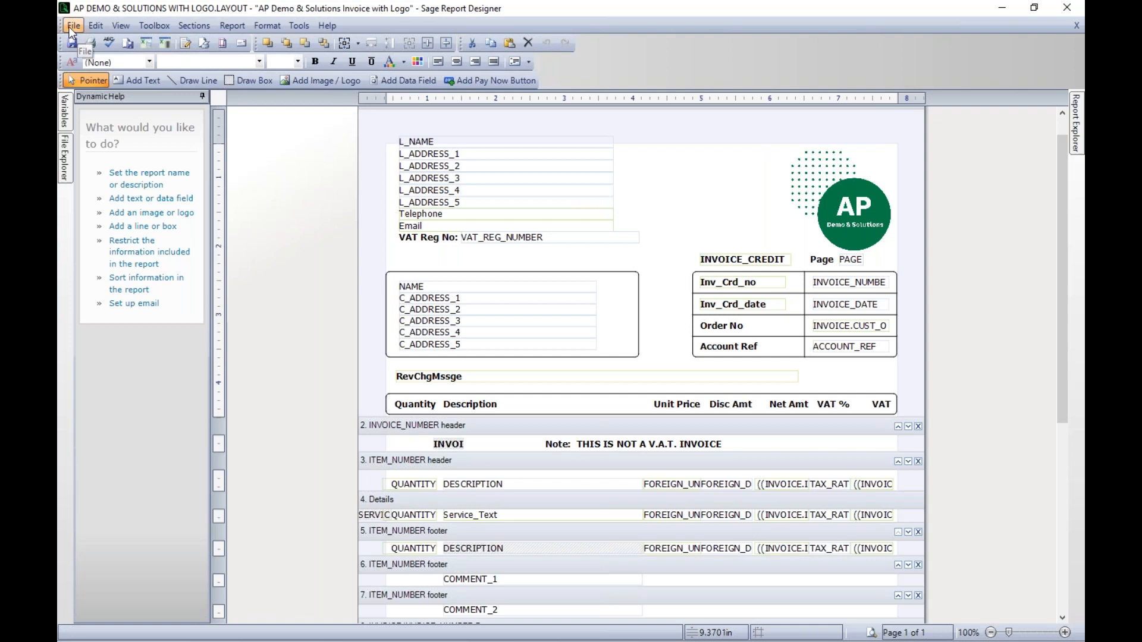
click(72, 26)
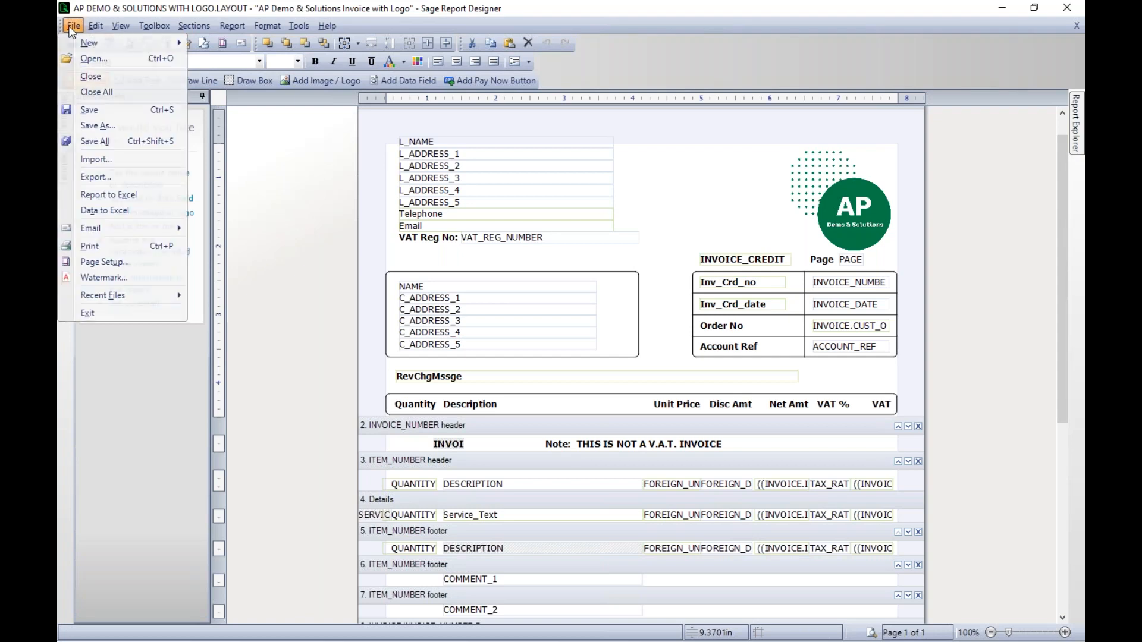
click(83, 116)
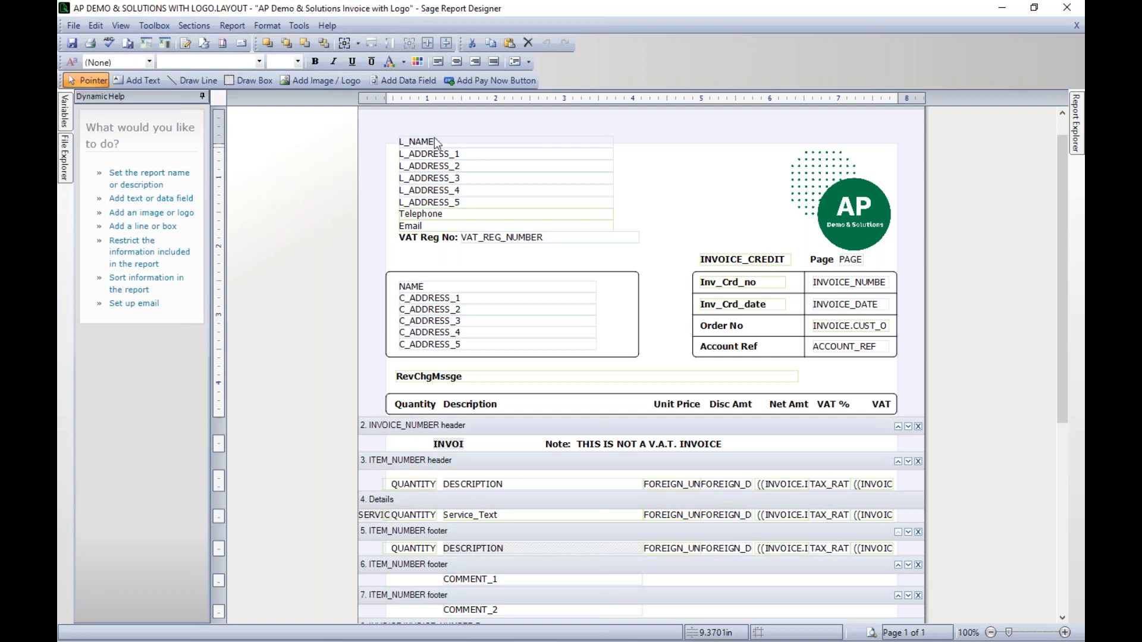
click(1066, 15)
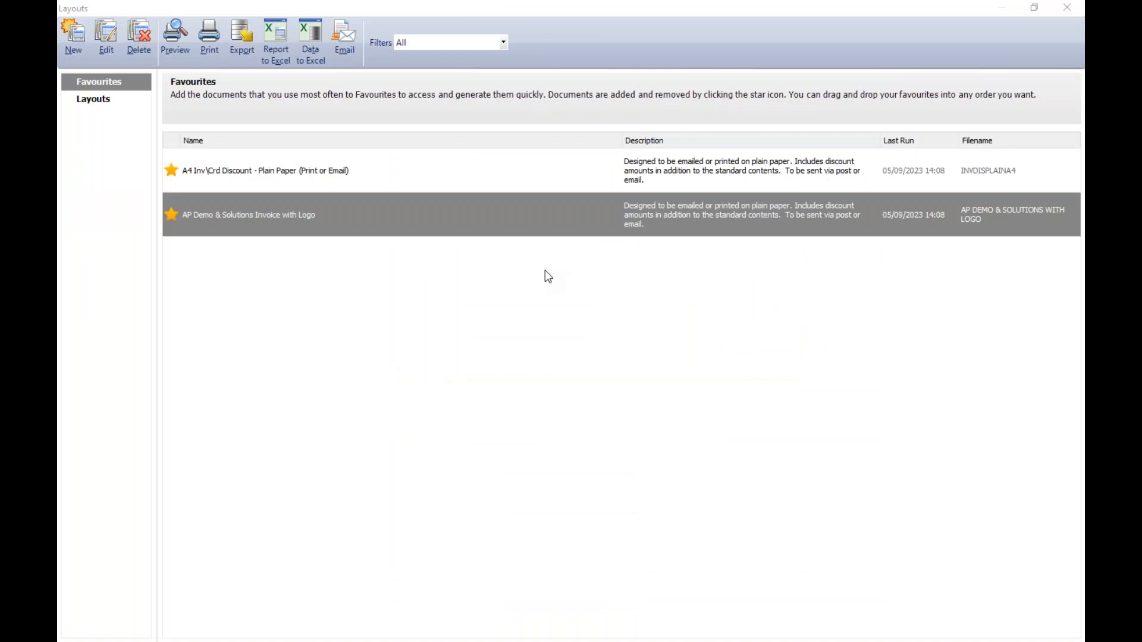
Preview AP Demo & Solutions Invoice with Logo from the favourites, maximised and zoomed to 132%, and close the preview.
mouse_move(256, 234)
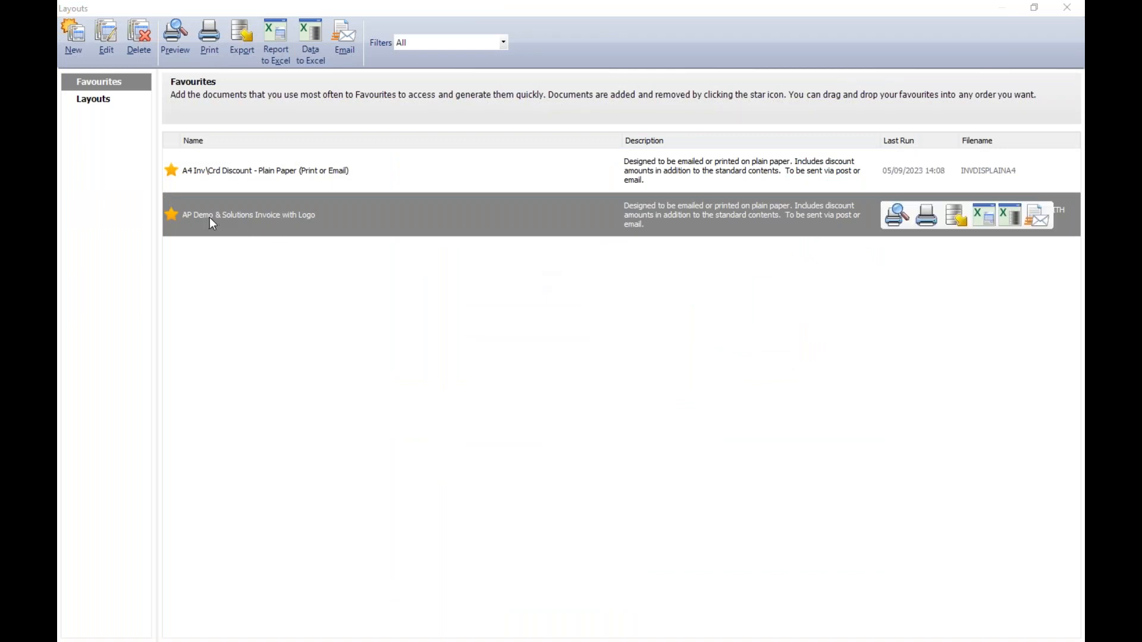
click(186, 37)
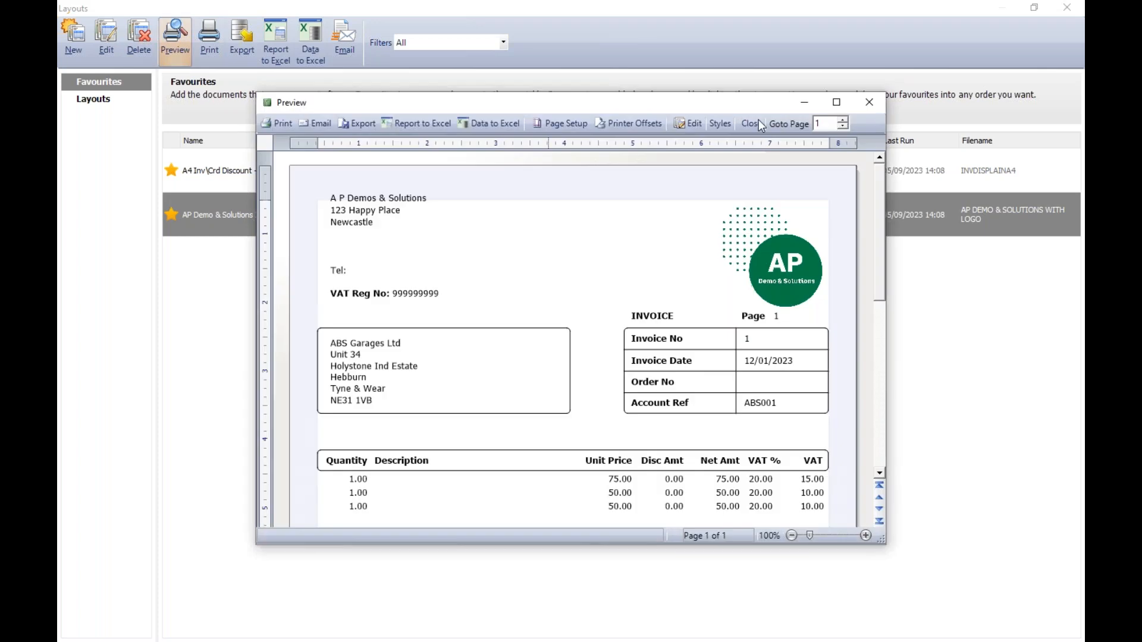
click(836, 102)
click(1065, 633)
click(1064, 633)
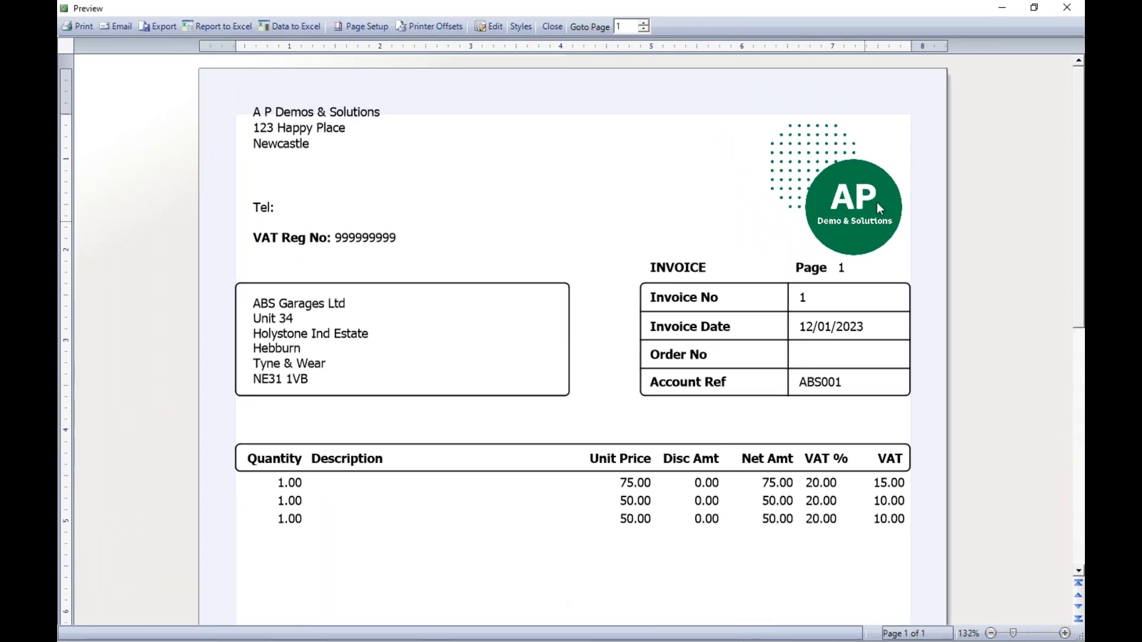
click(1066, 8)
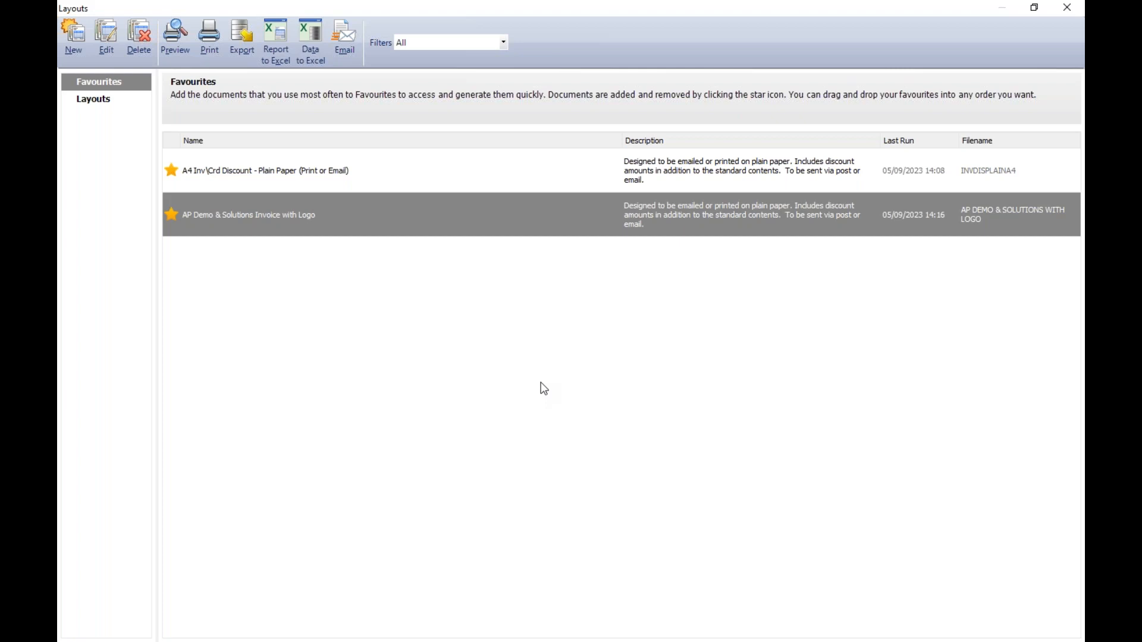
Leave the invoice layouts and open the customer statement layout A4 Statement, Grouped & All Items - Plain Paper (Print or Email) for editing.
click(1066, 8)
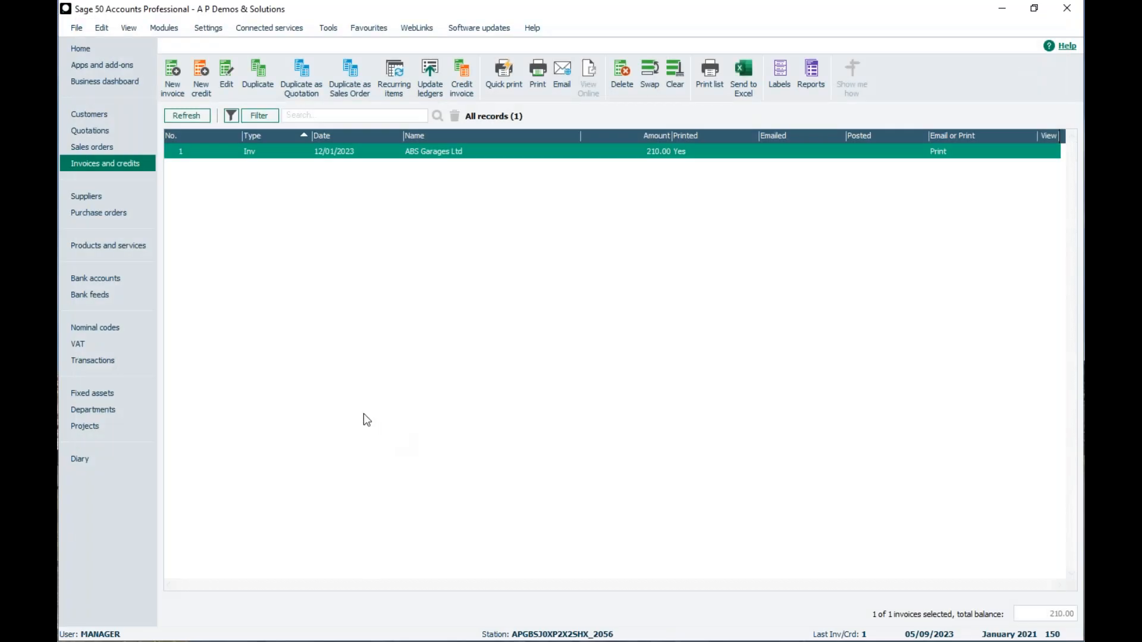
click(79, 118)
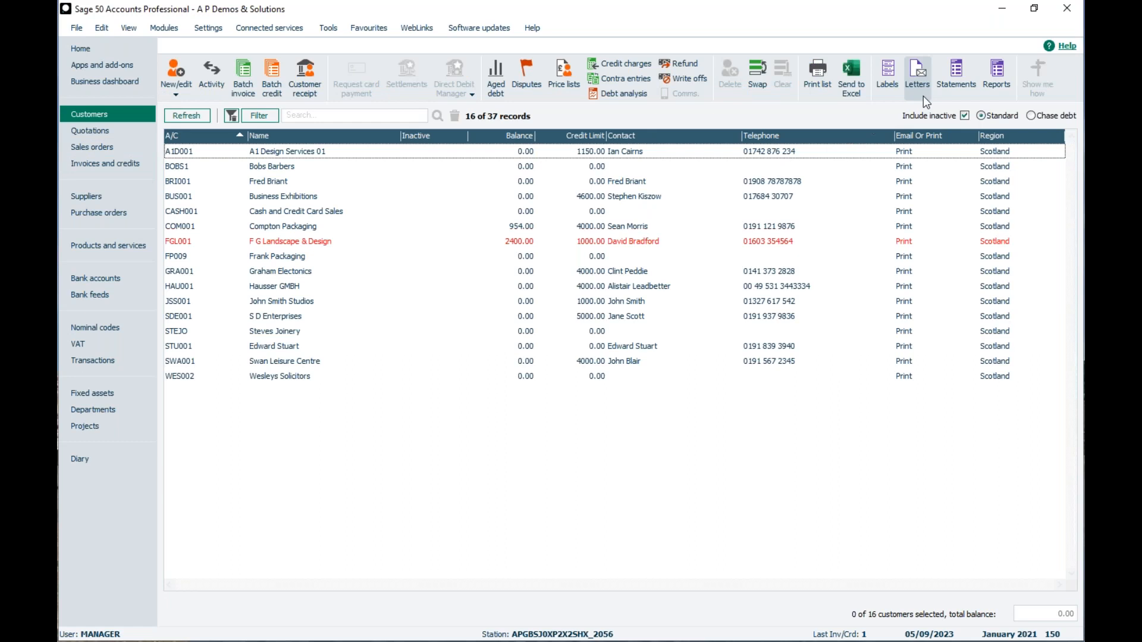
click(957, 74)
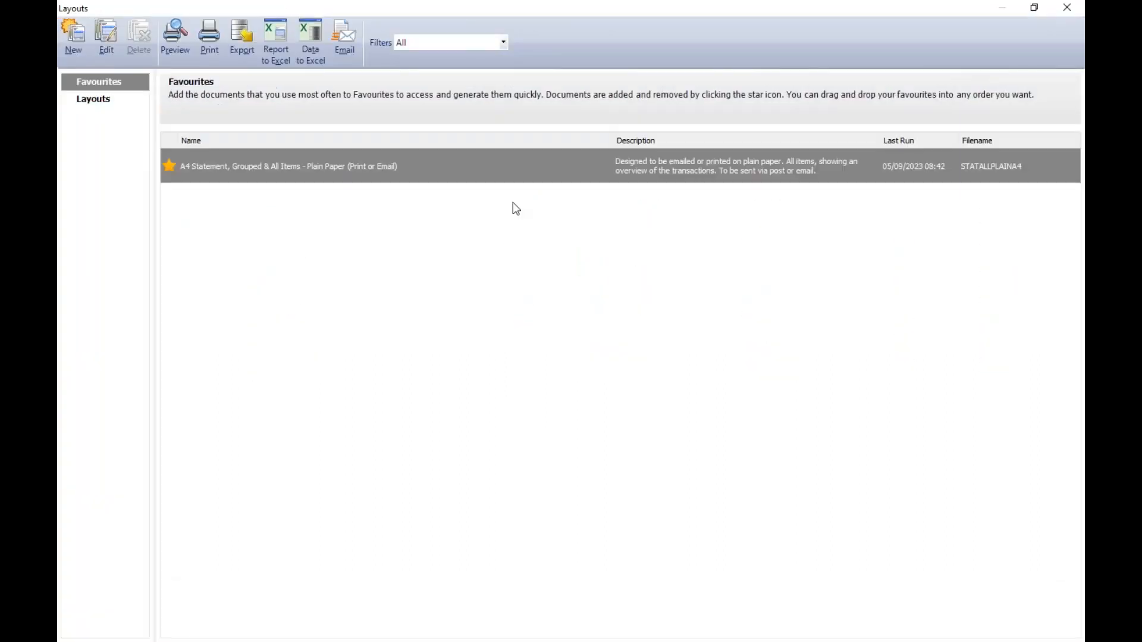
mouse_move(174, 180)
click(114, 41)
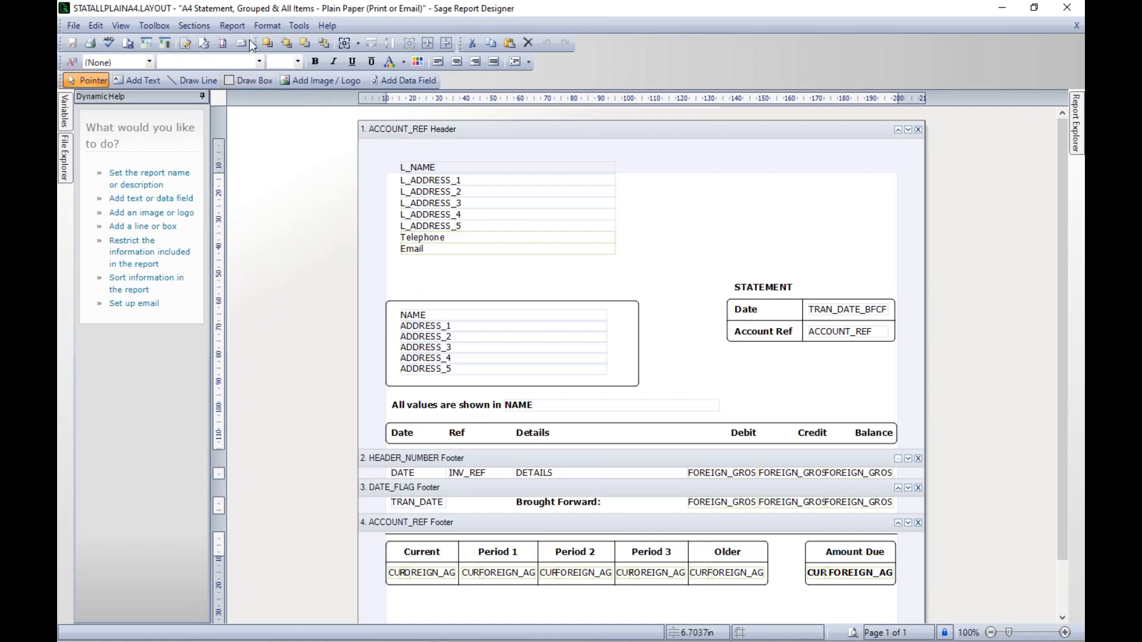
Rename the statement report as AP Demo & solutions Statement in its report properties.
click(221, 27)
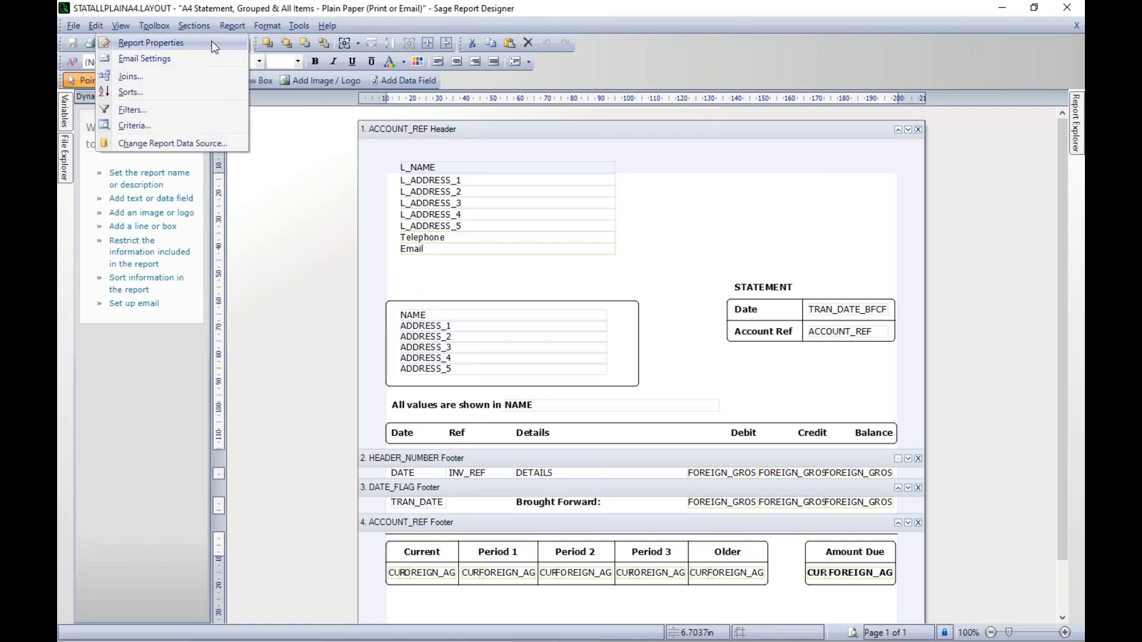
click(214, 47)
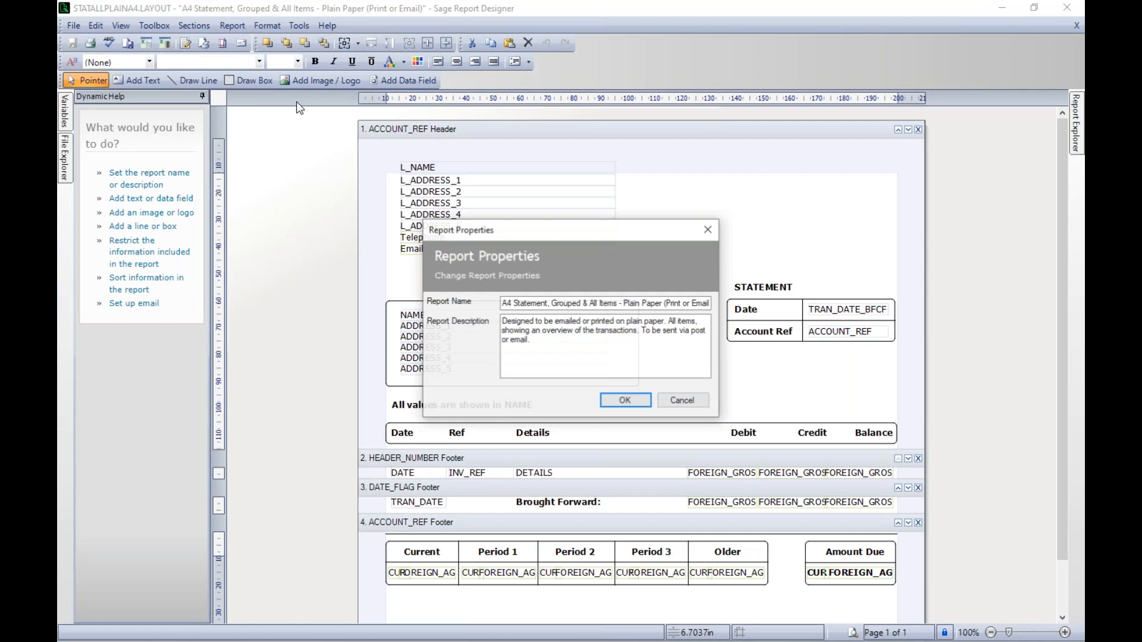
click(667, 303)
key(ctrl+a)
key(BackSpace)
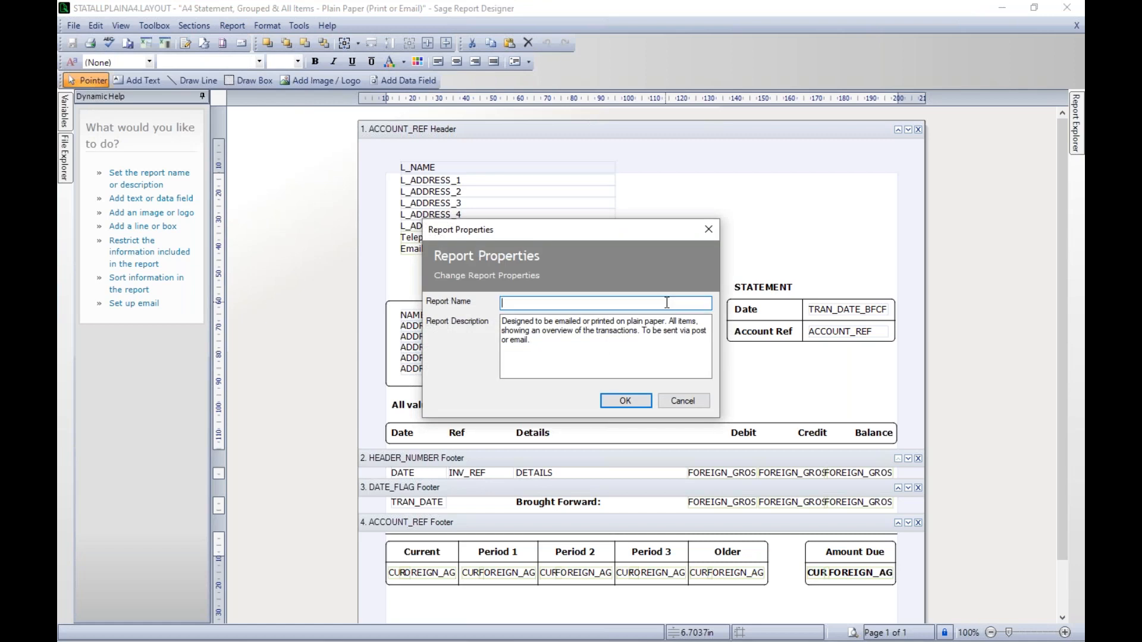
text(Ap Demo & solutions Statement)
click(506, 304)
key(BackSpace)
text(P)
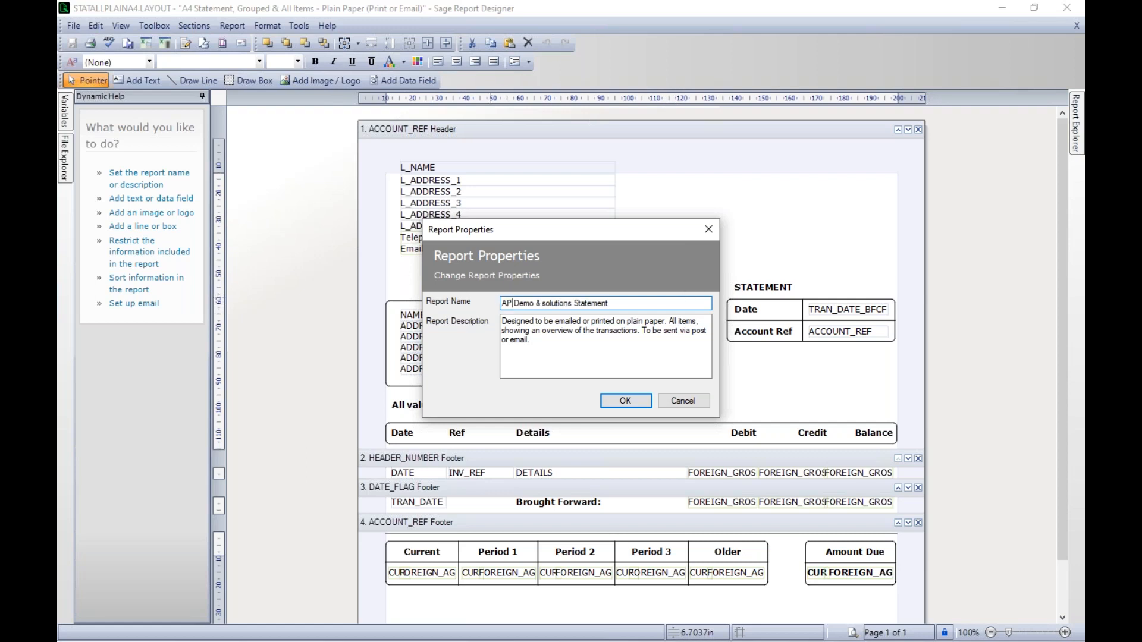
click(613, 397)
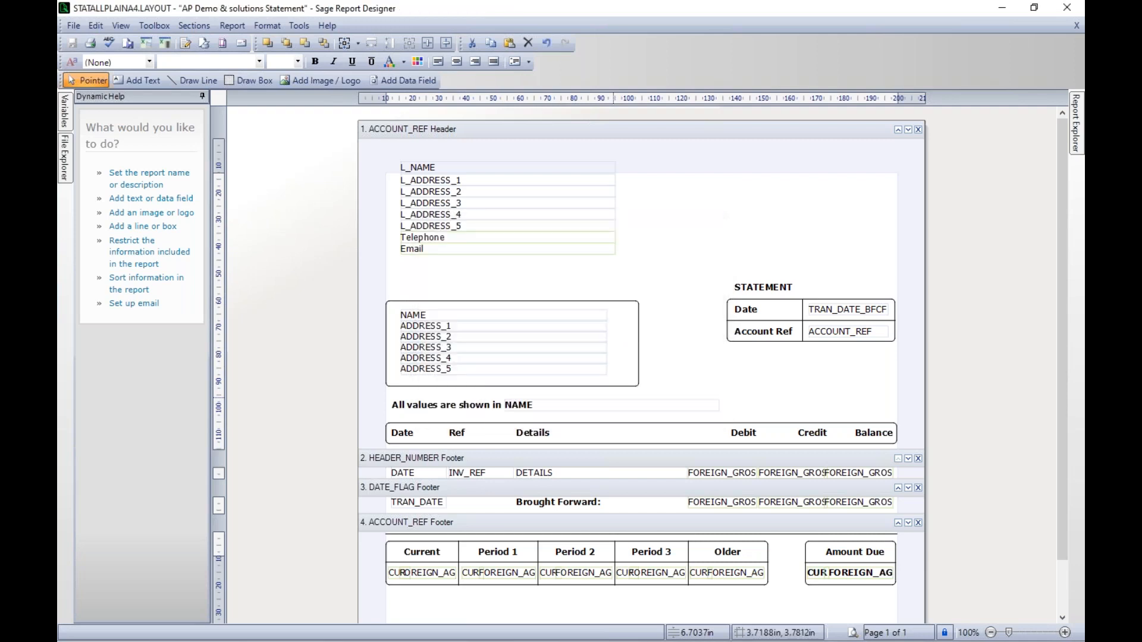
Save the statement layout as a new file named AP Demo & solutions with logo 1, without replacing the existing logo layout.
click(72, 26)
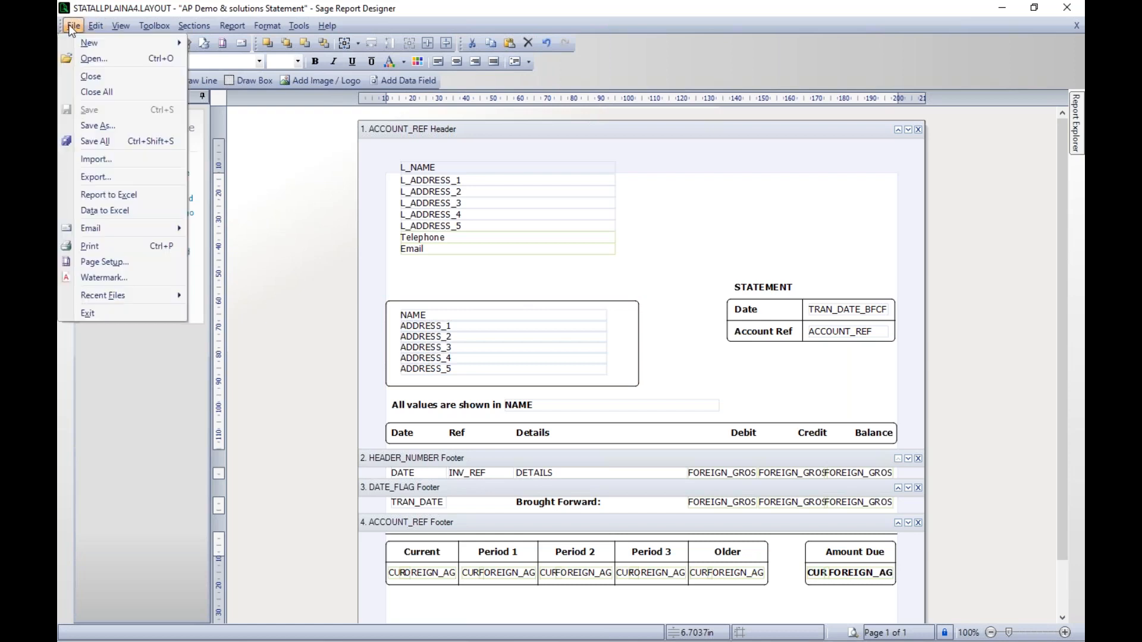
click(86, 126)
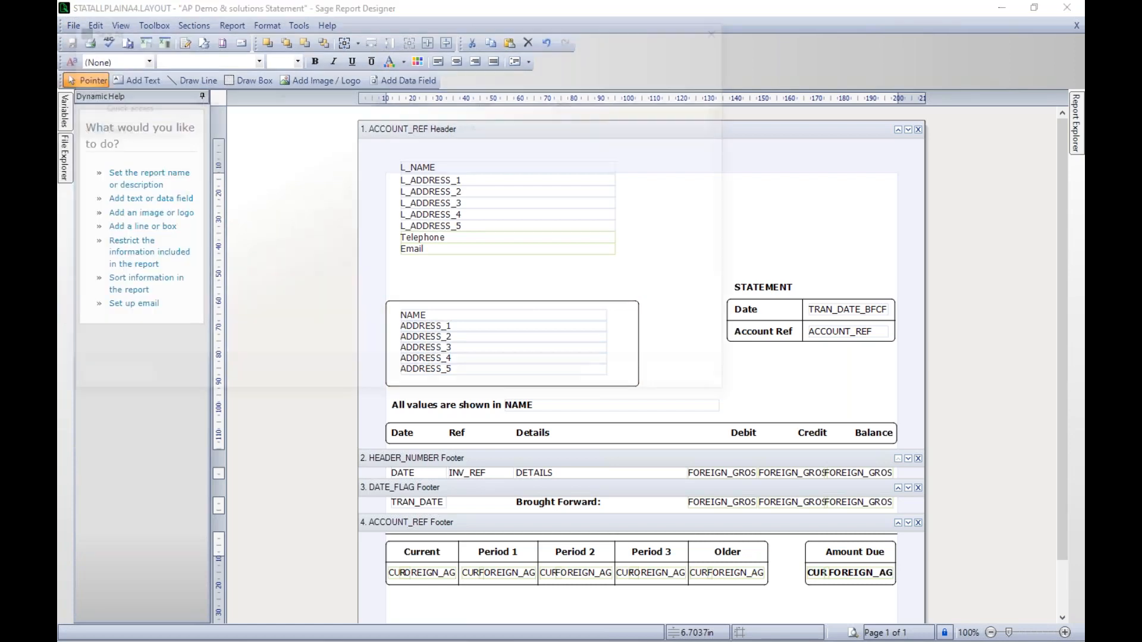
text(AP D)
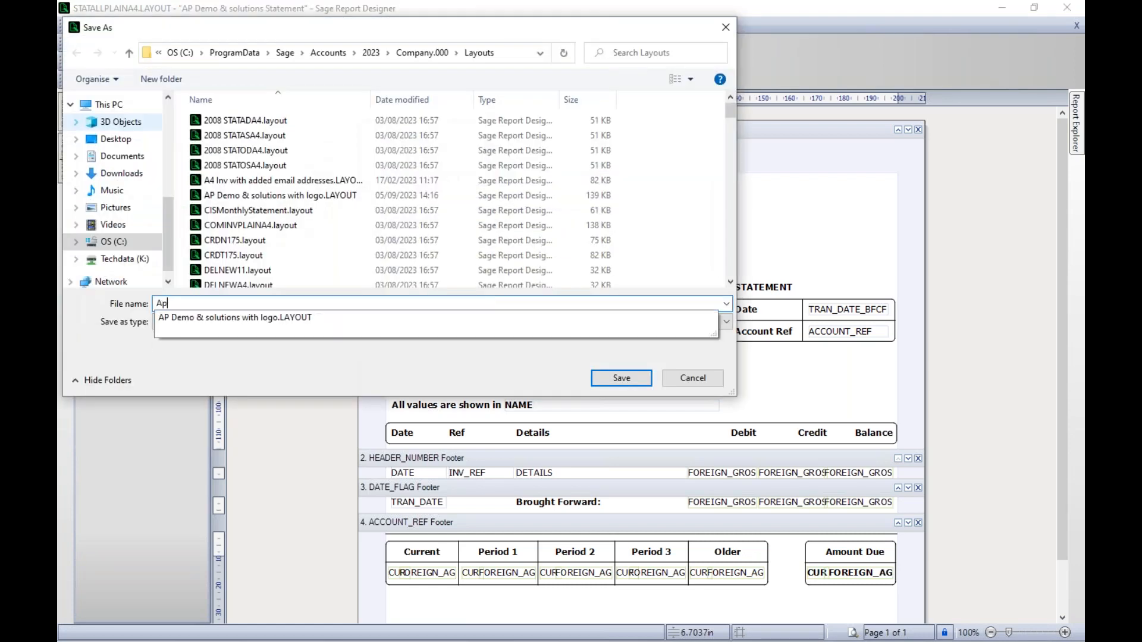
text(em)
key(Down)
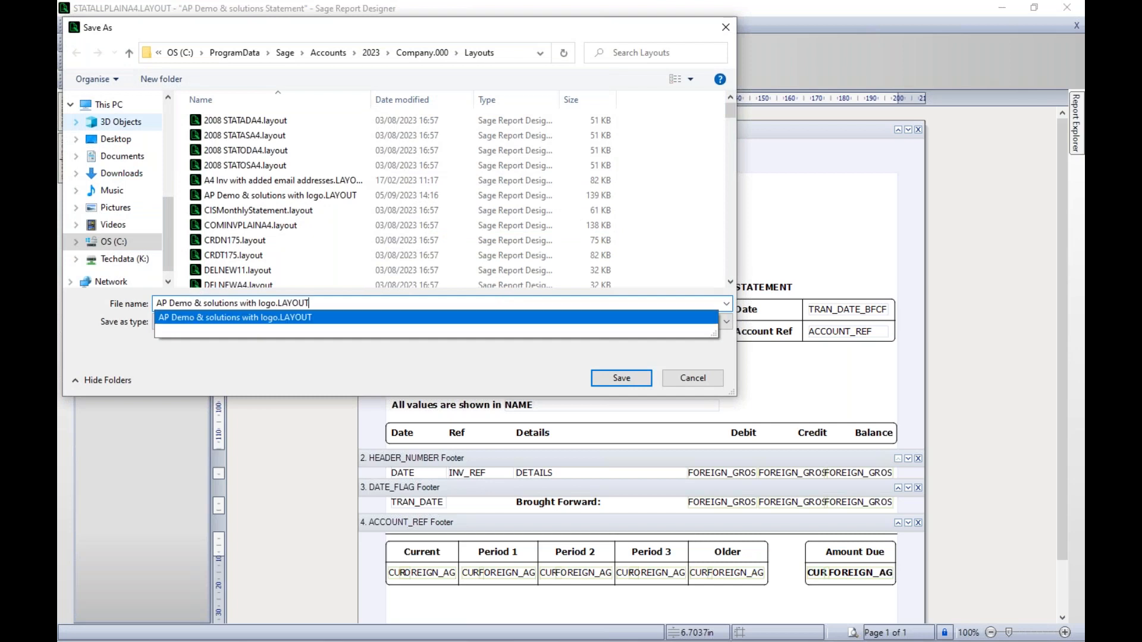
key(BackSpace)
key(BackSpace)
key(BackSpace)
key(BackSpace)
key(BackSpace)
key(BackSpace)
key(BackSpace)
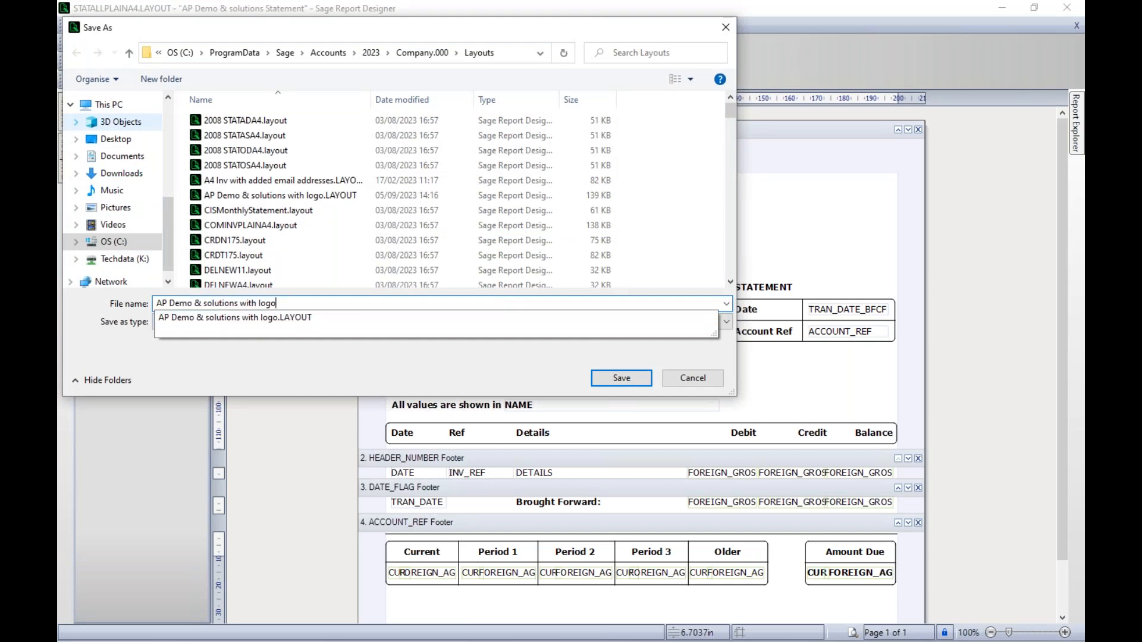
click(296, 363)
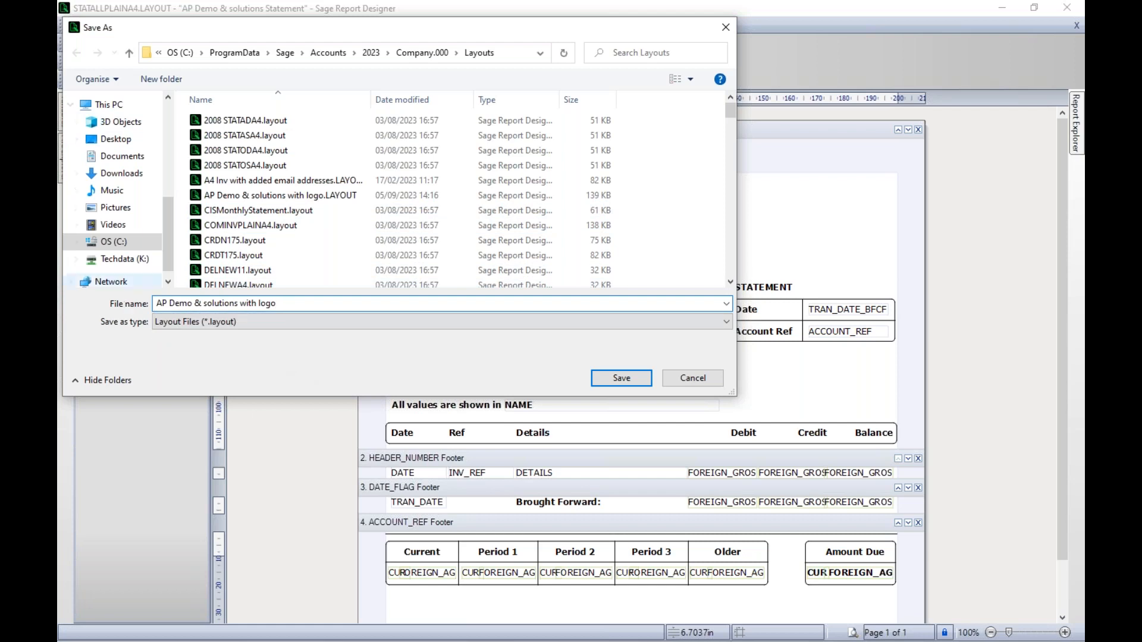
click(617, 379)
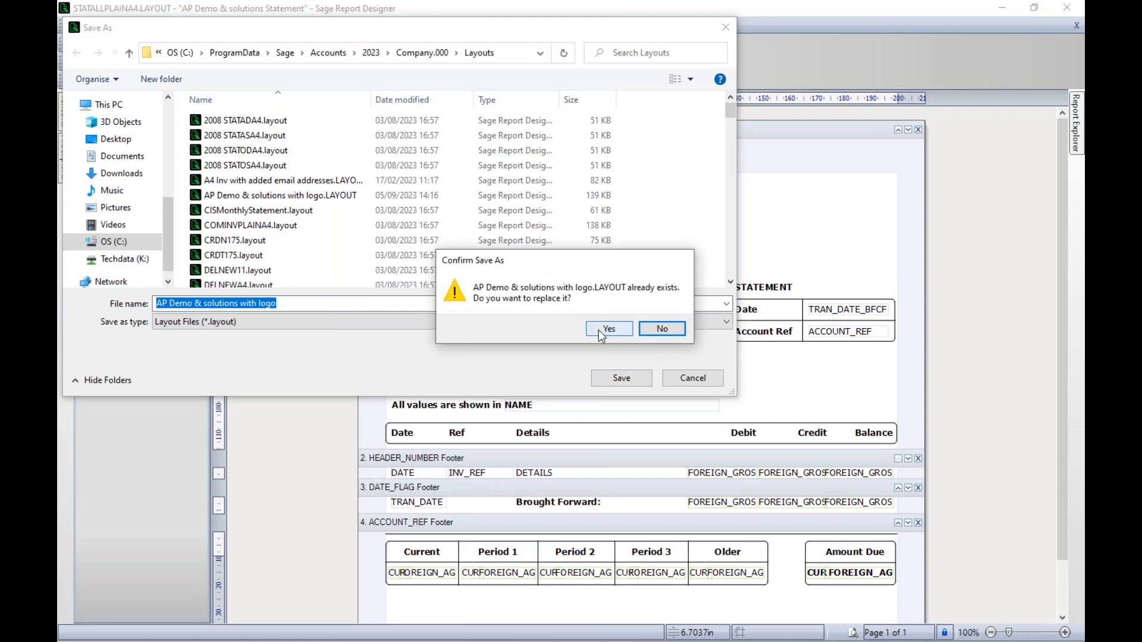
click(678, 330)
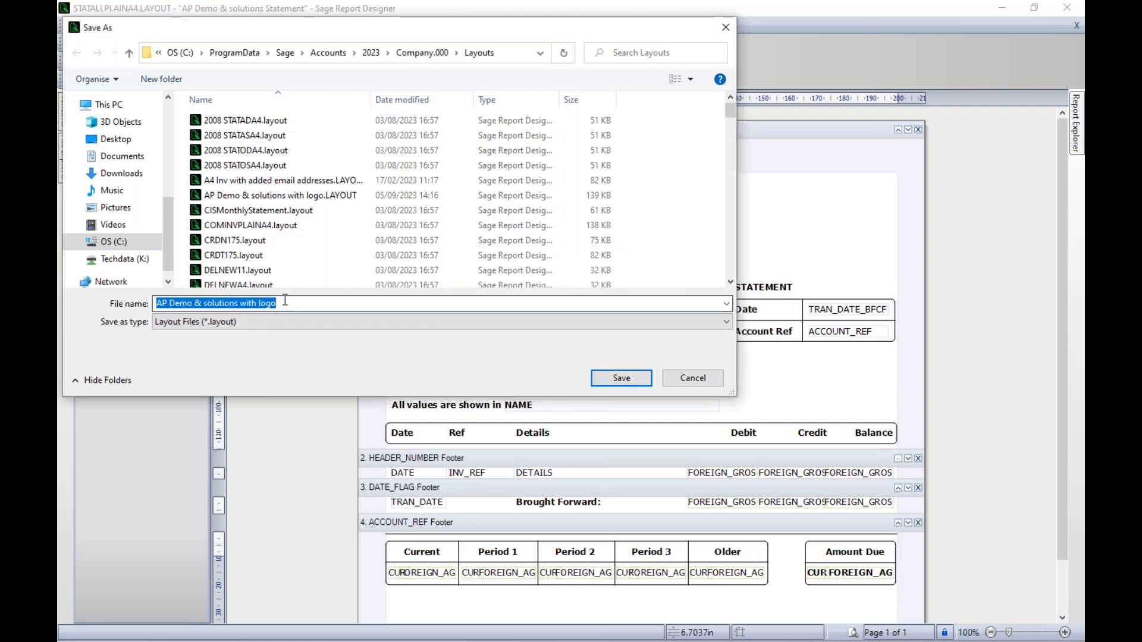
click(291, 300)
text(1)
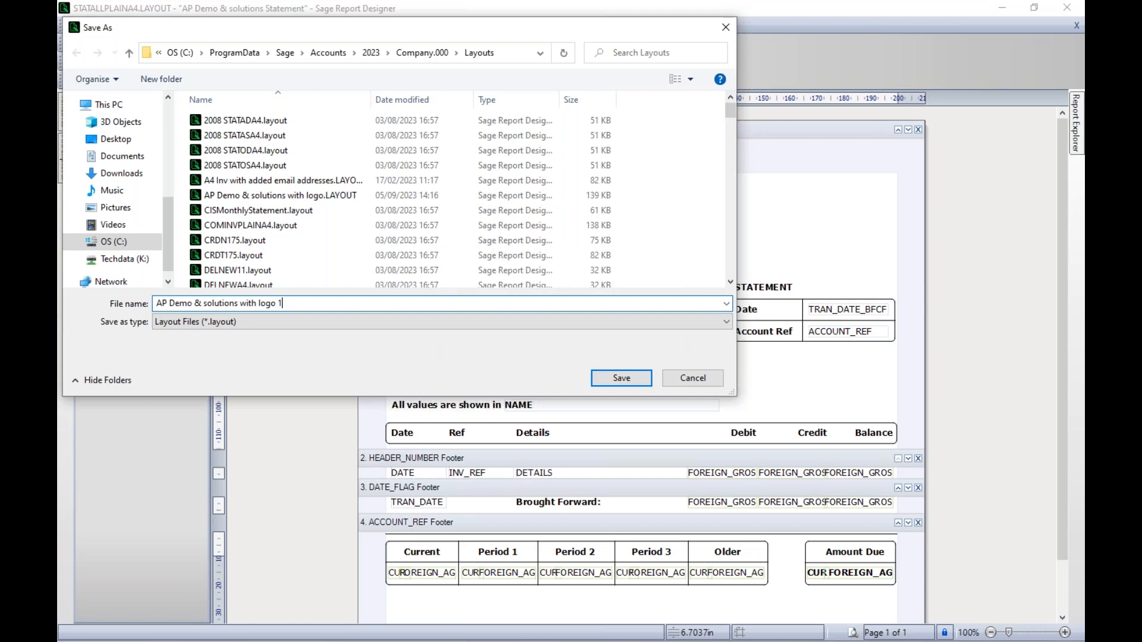
click(610, 378)
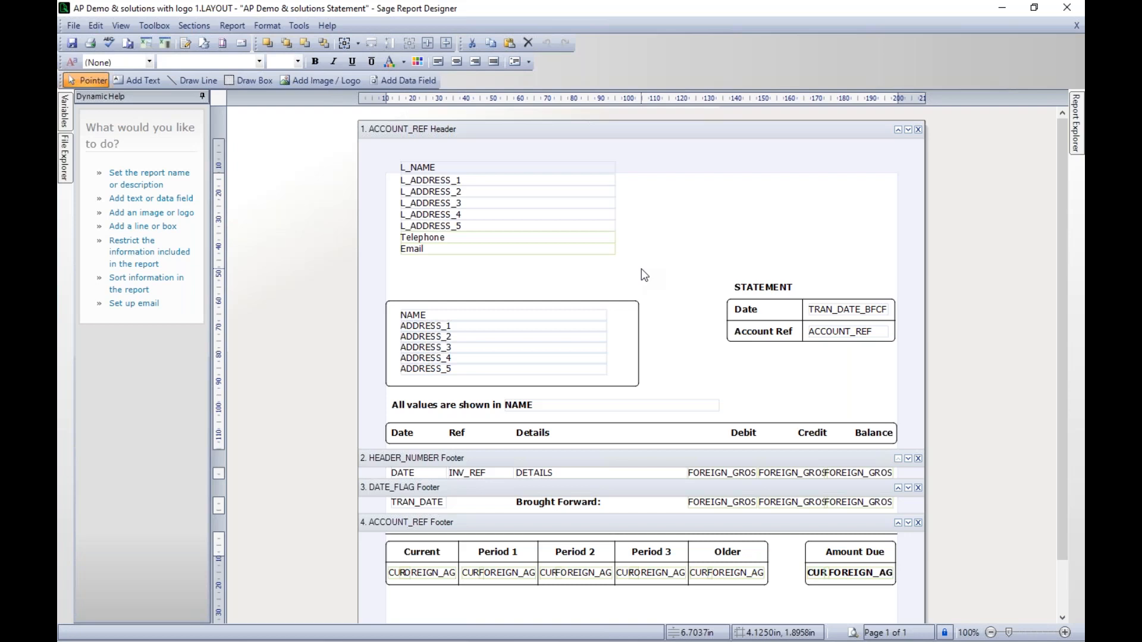
Insert the image AP Demo & Solutions.png, stored in the report, into the ACCOUNT_REF header above the statement date box.
click(309, 78)
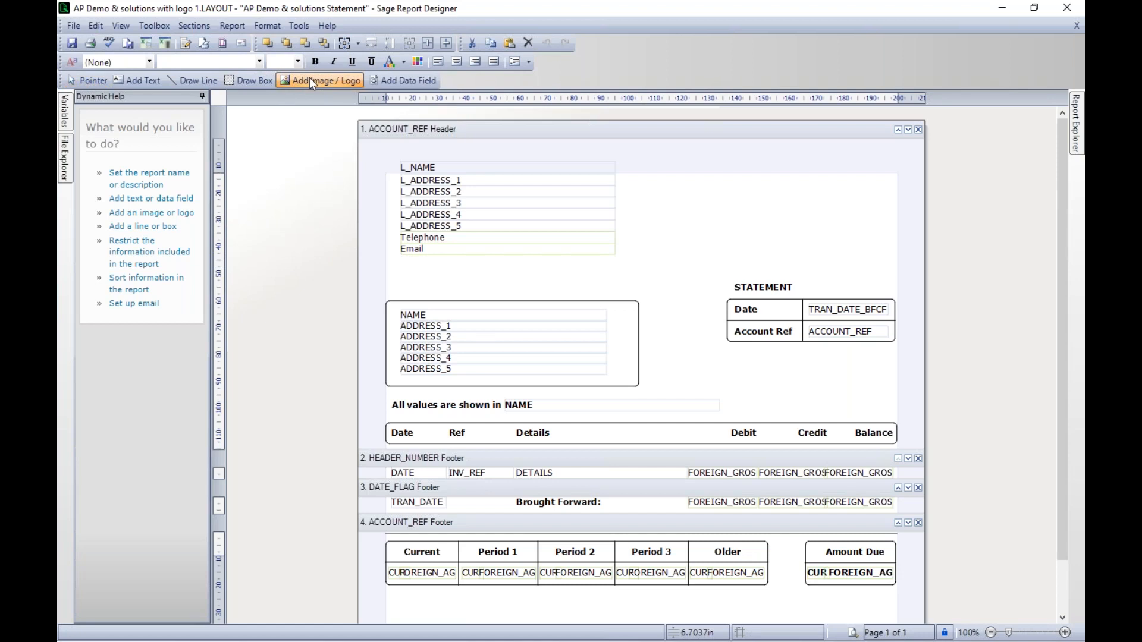
click(814, 211)
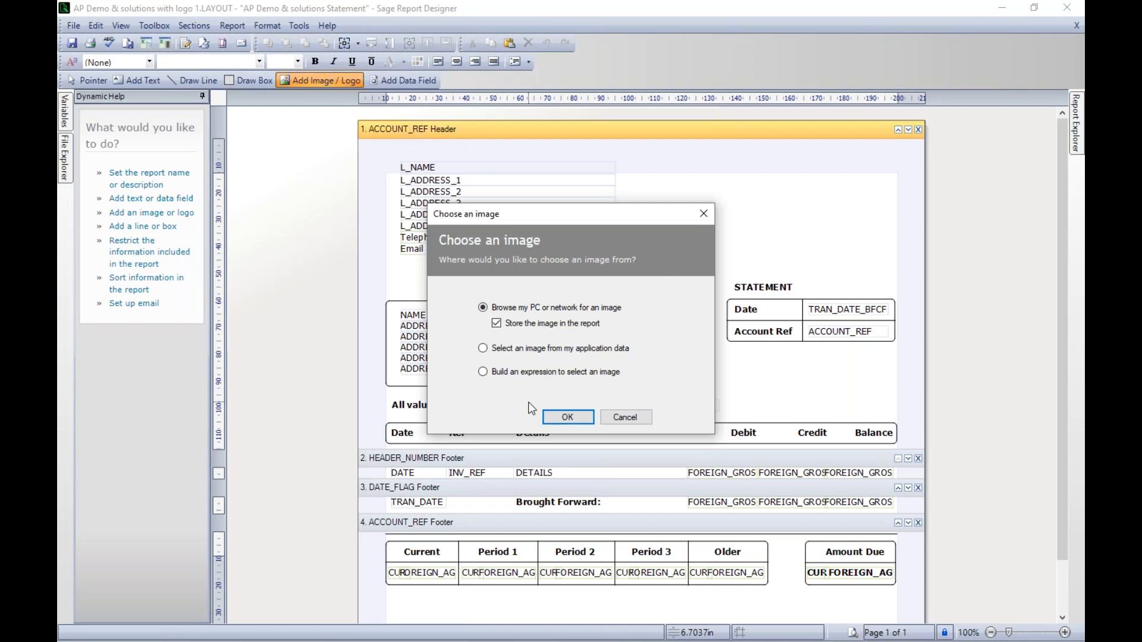
click(564, 418)
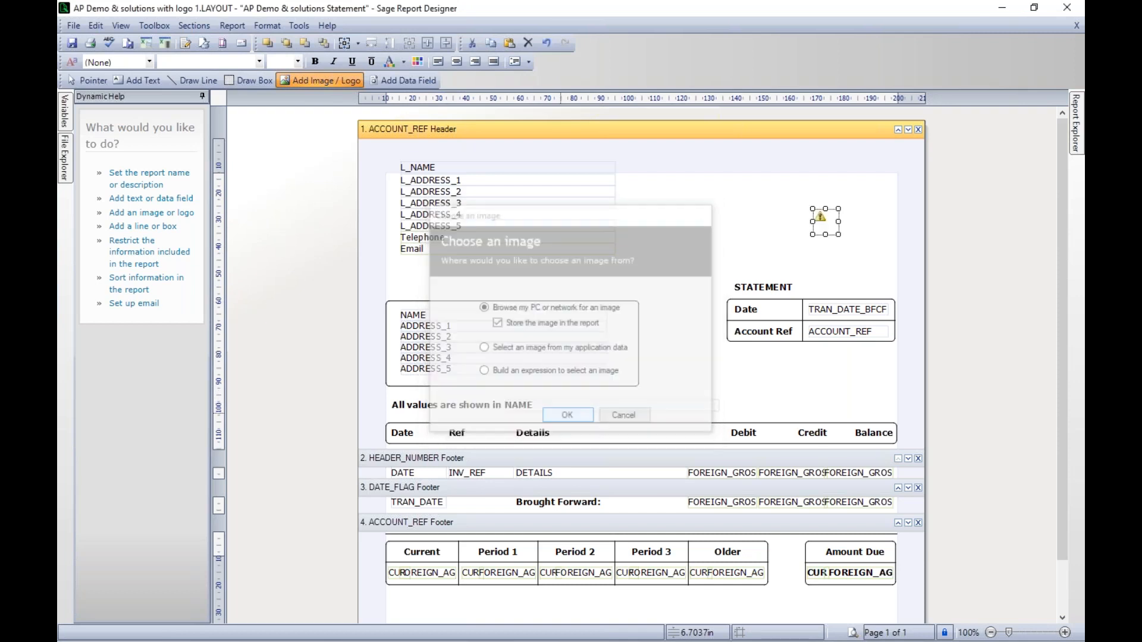
click(249, 104)
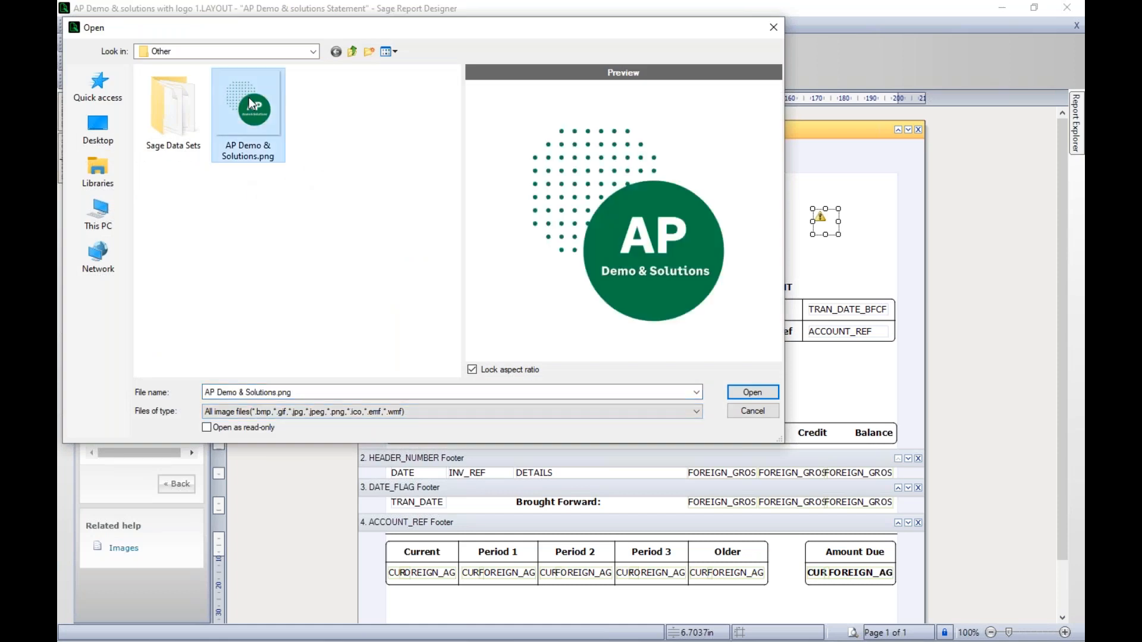
click(752, 392)
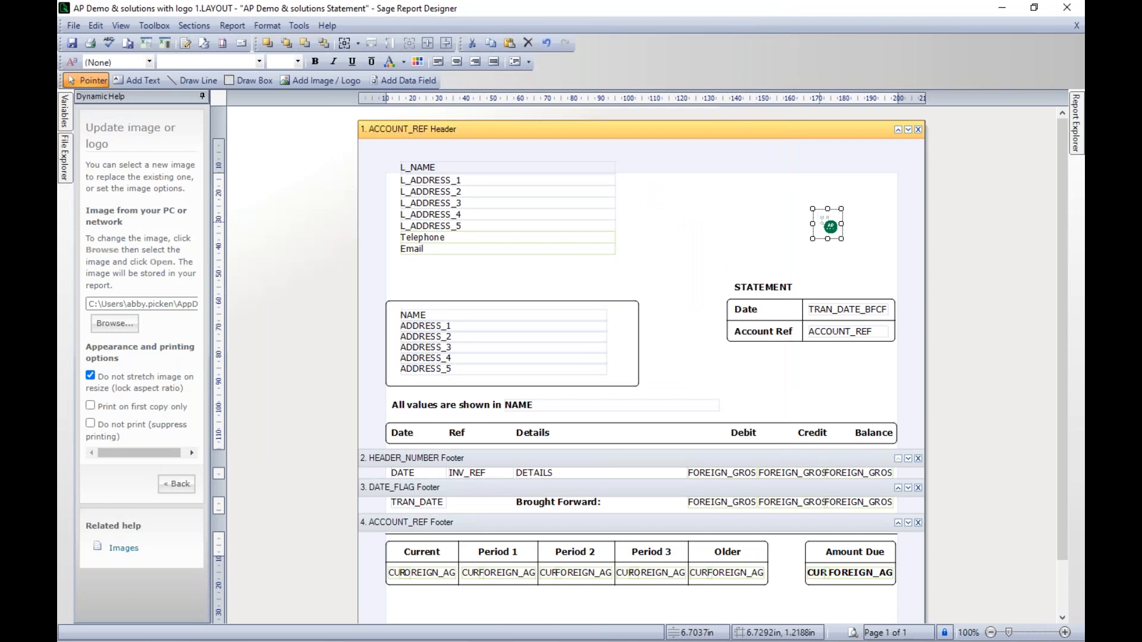
Move and enlarge the logo so it fills the space above the statement date and account reference box, ending at the right margin.
drag(833, 232, 878, 197)
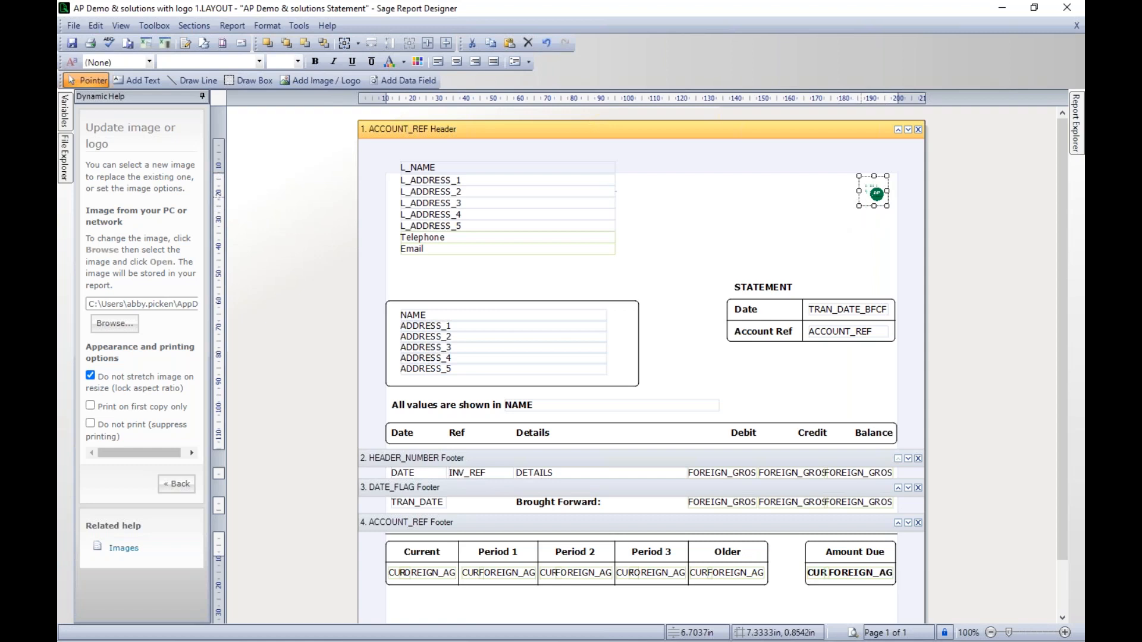
drag(858, 206, 704, 319)
drag(770, 276, 833, 240)
key(Up)
key(Up)
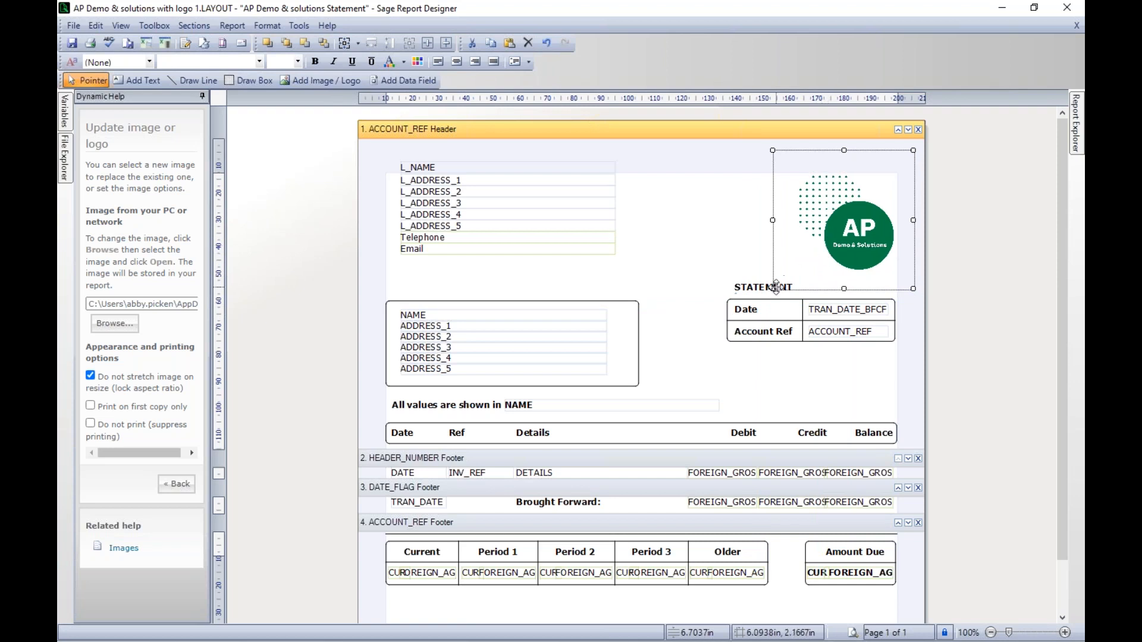
drag(767, 288, 755, 309)
click(750, 280)
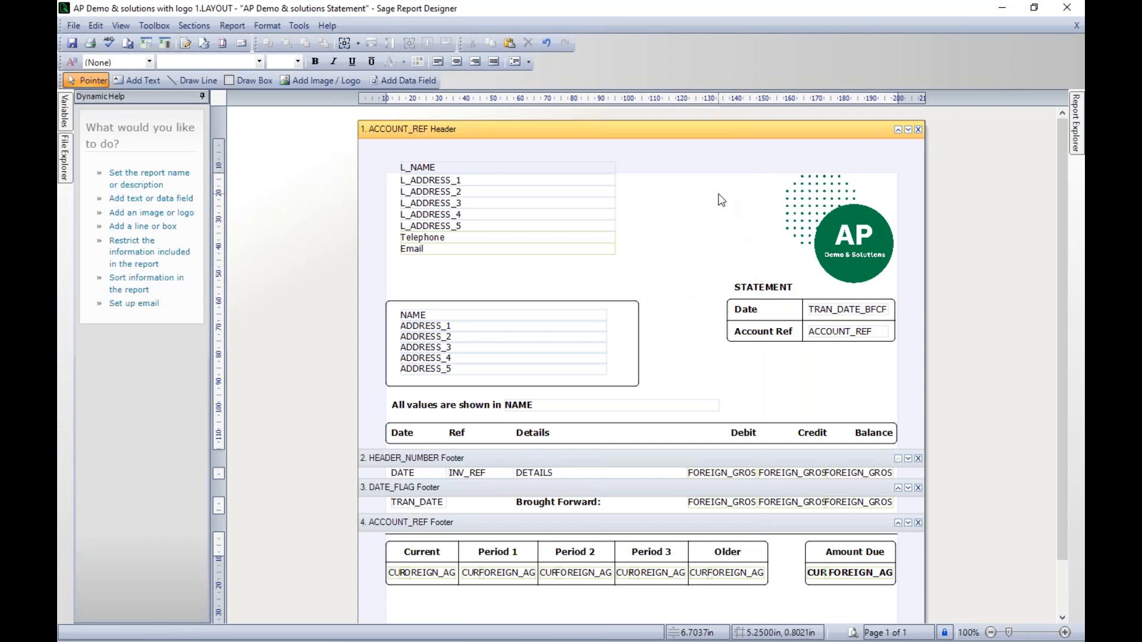
Save the statement layout with its logo and close the report designer.
click(75, 26)
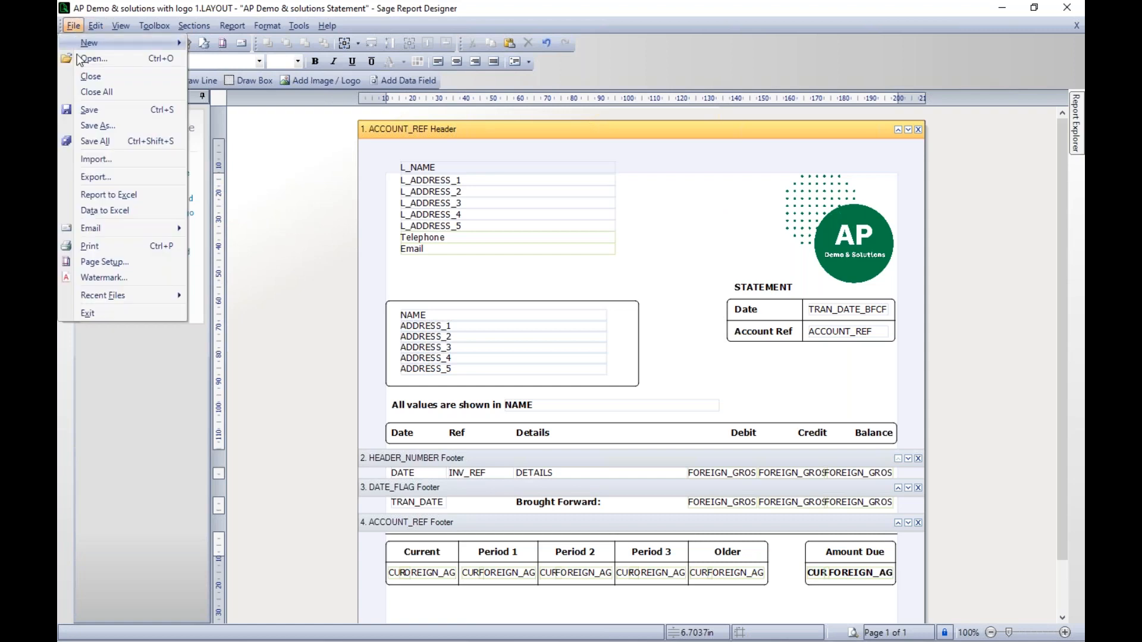
click(78, 113)
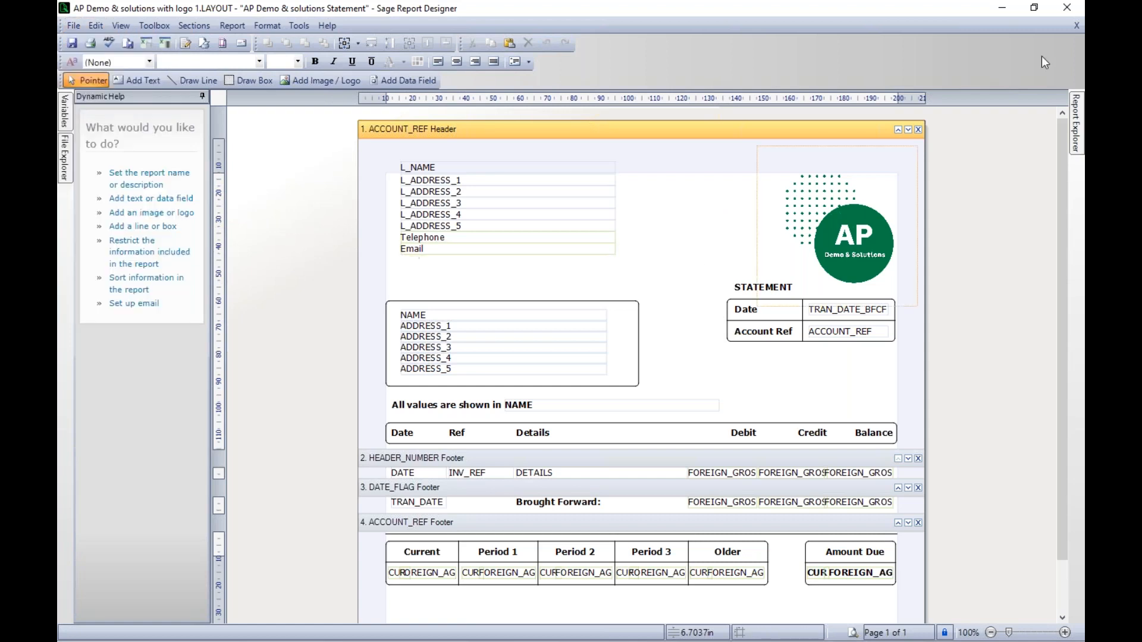
click(1063, 7)
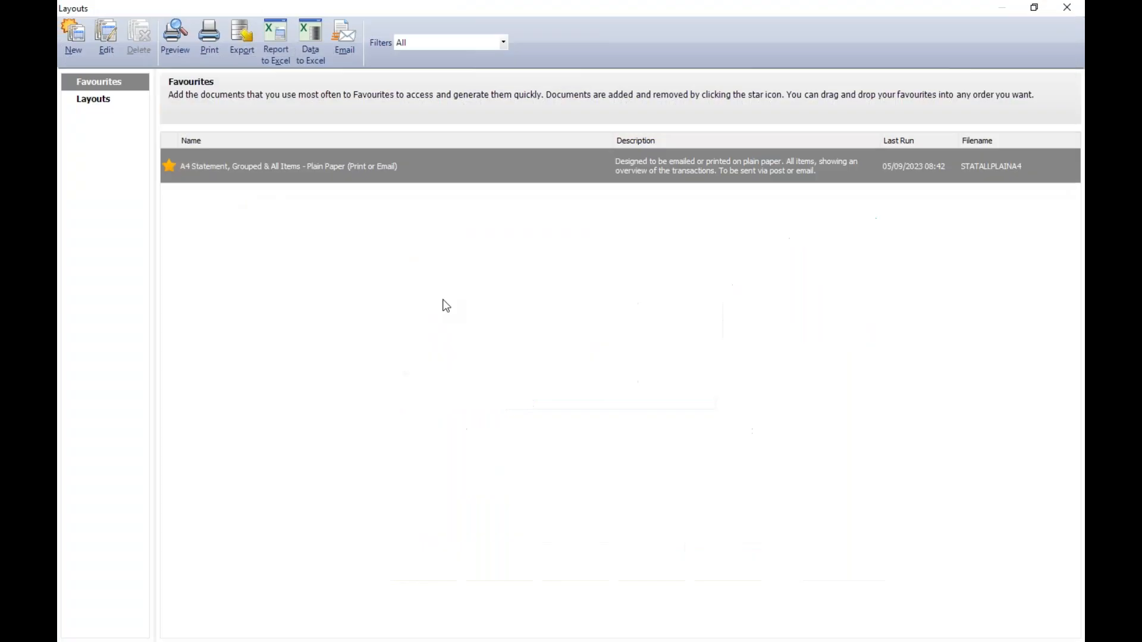
Preview the favourite A4 Statement, Grouped & All Items - Plain Paper (Print or Email) with its default criteria and close the preview.
click(182, 42)
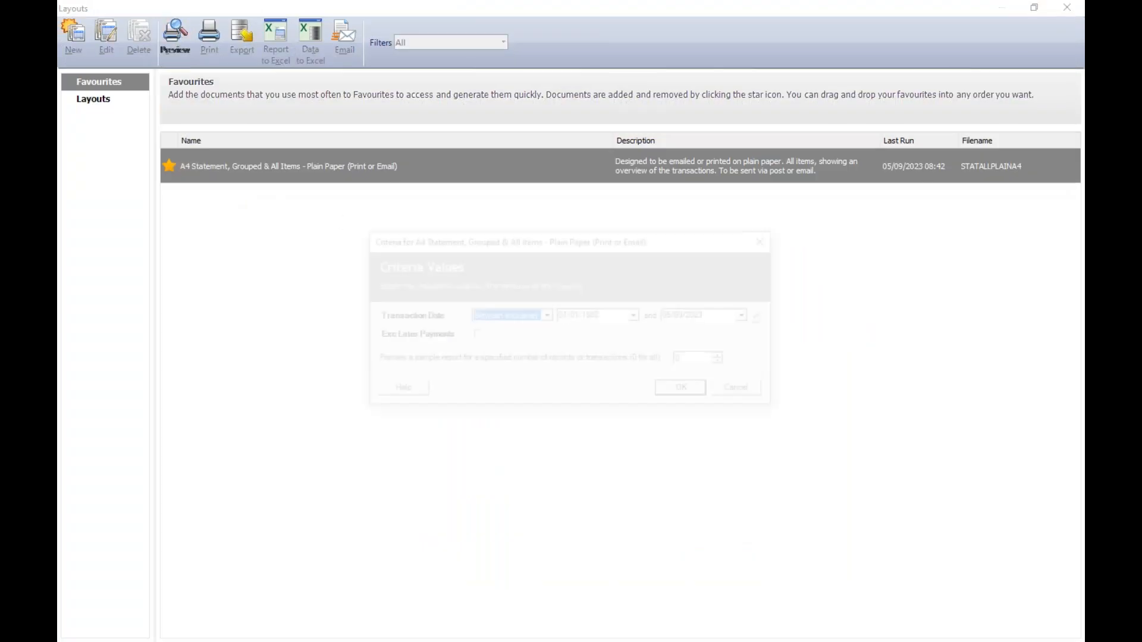
click(679, 397)
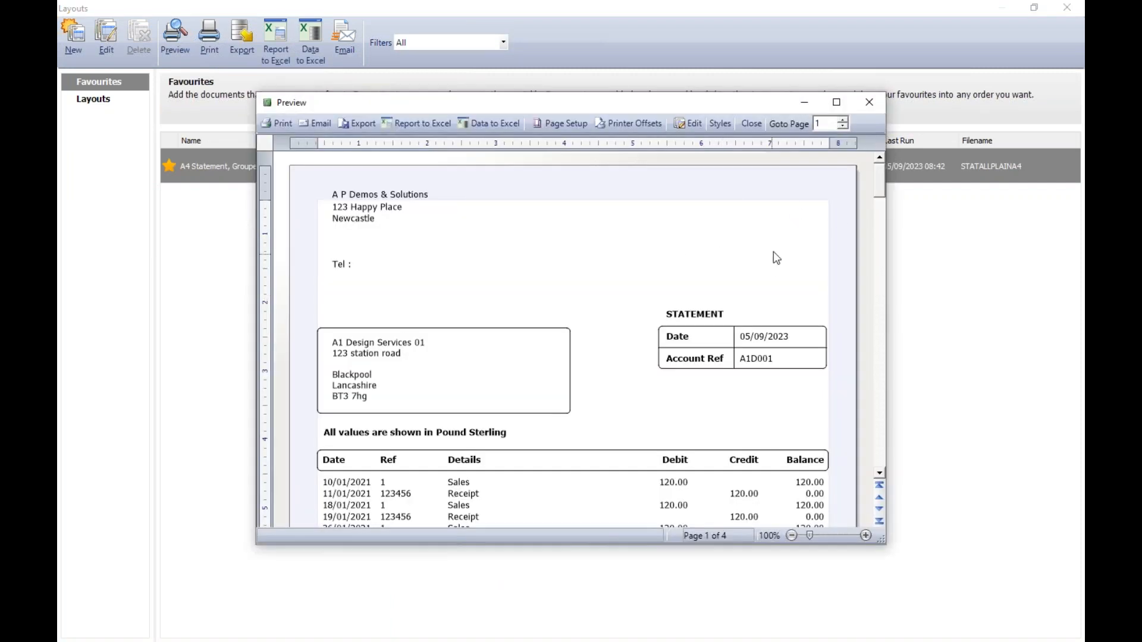
click(869, 103)
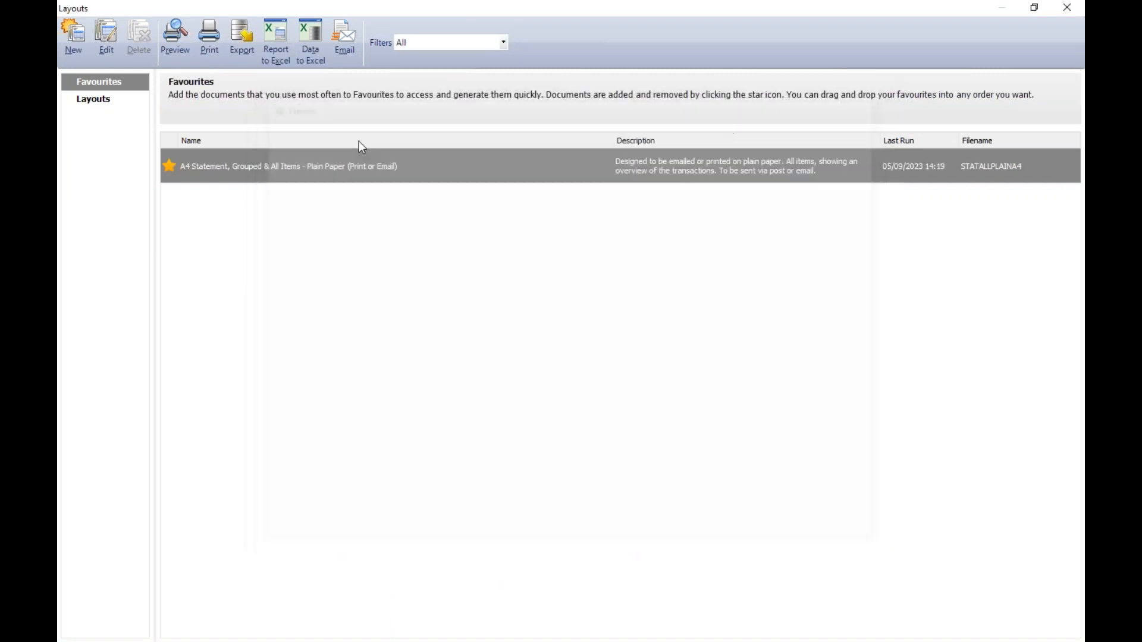
Find and select the AP Demo & solutions Statement layout in the full list of statement layouts.
click(73, 100)
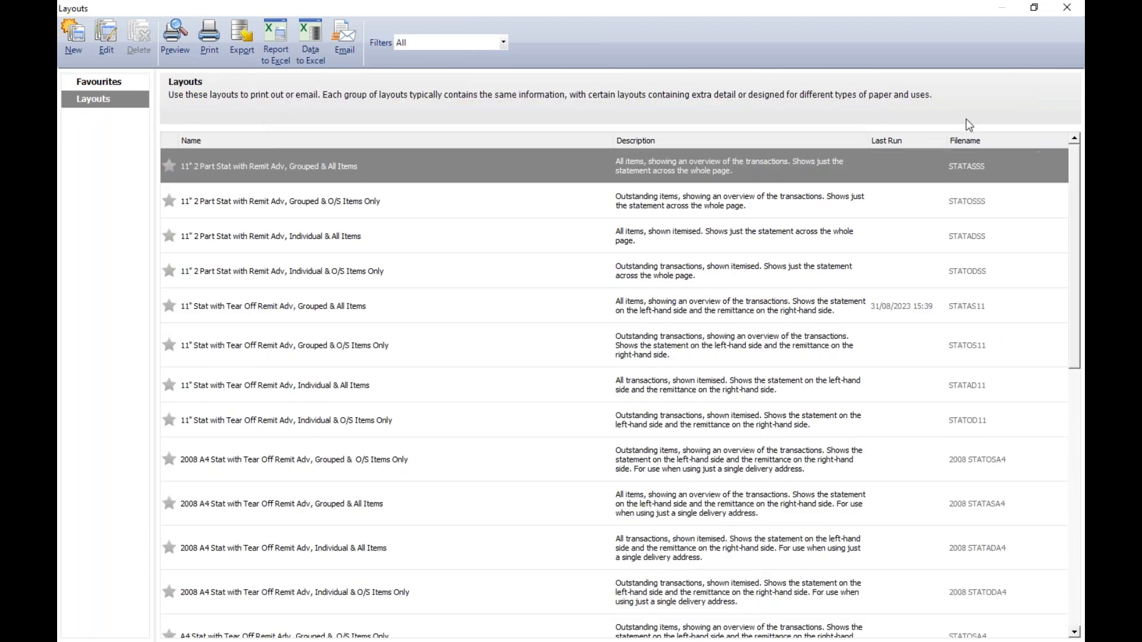
scroll(1079, 184, down, 3)
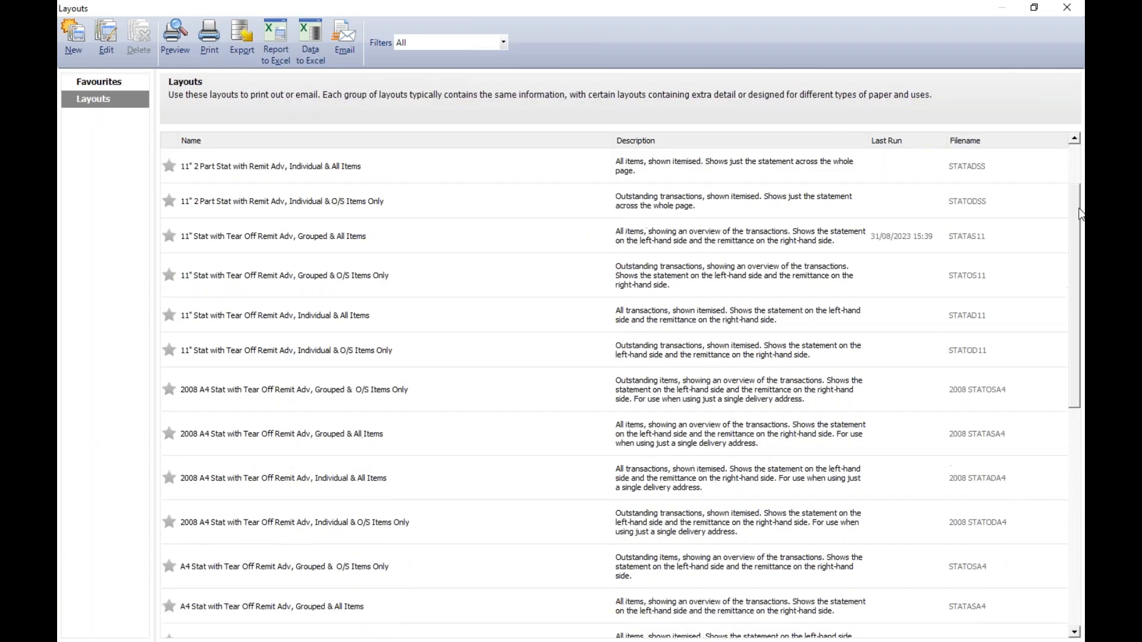
scroll(622, 375, down, 3)
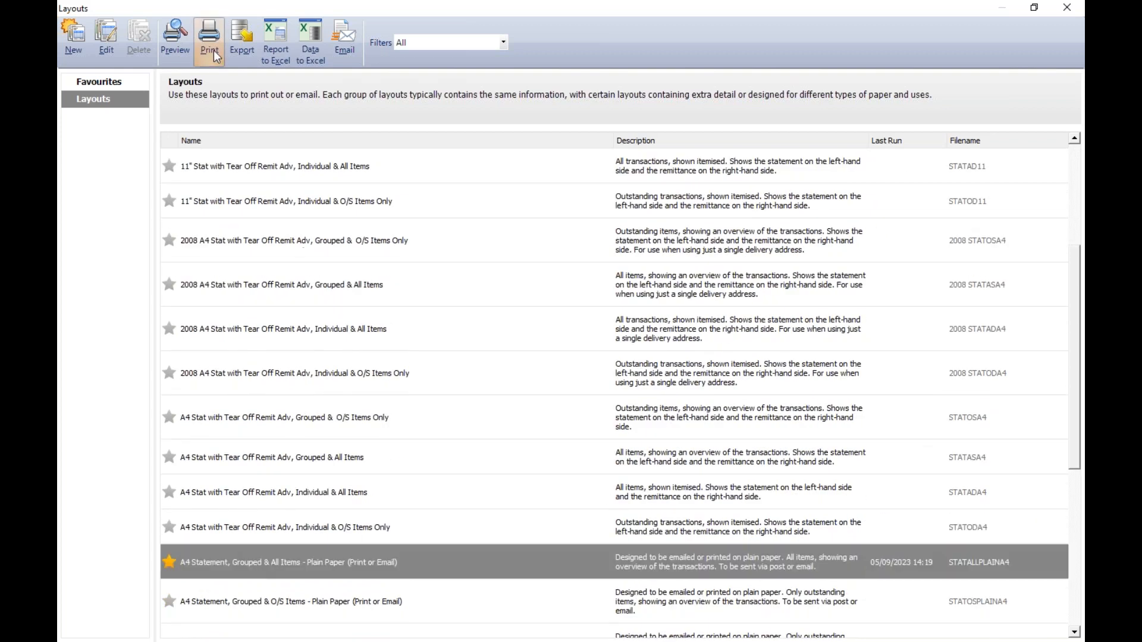
click(181, 42)
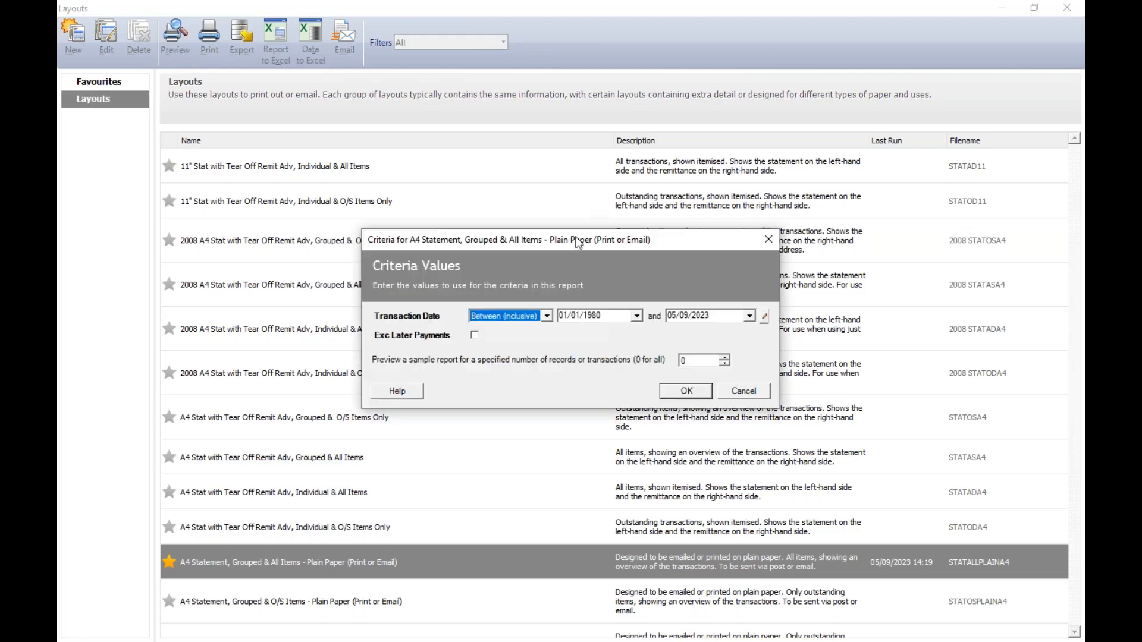
click(743, 391)
scroll(1076, 570, down, 3)
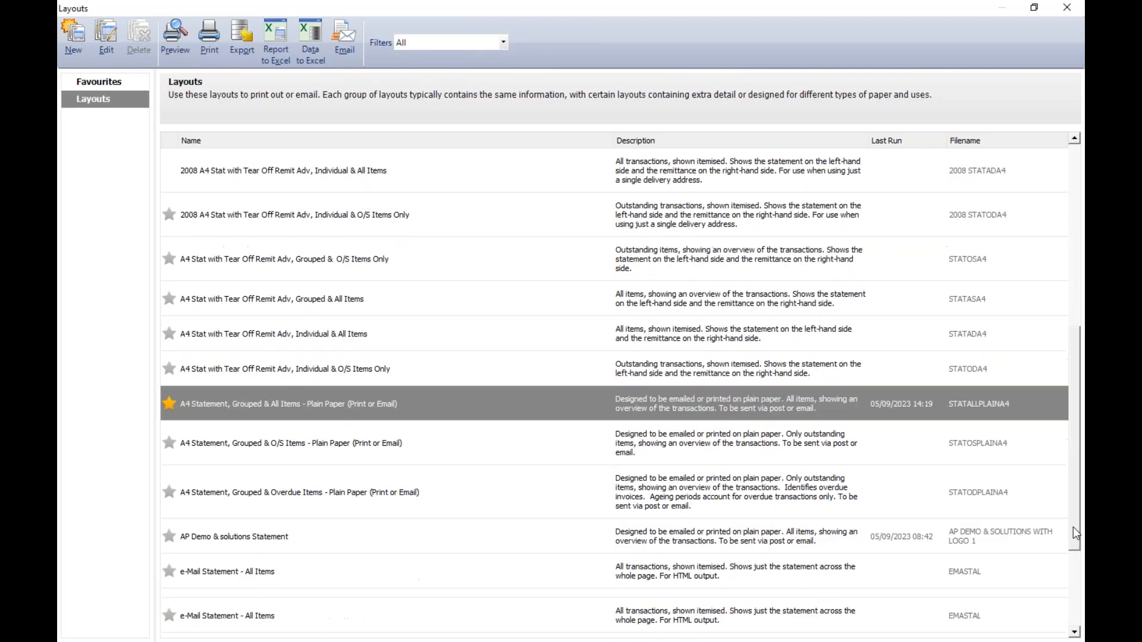
click(271, 449)
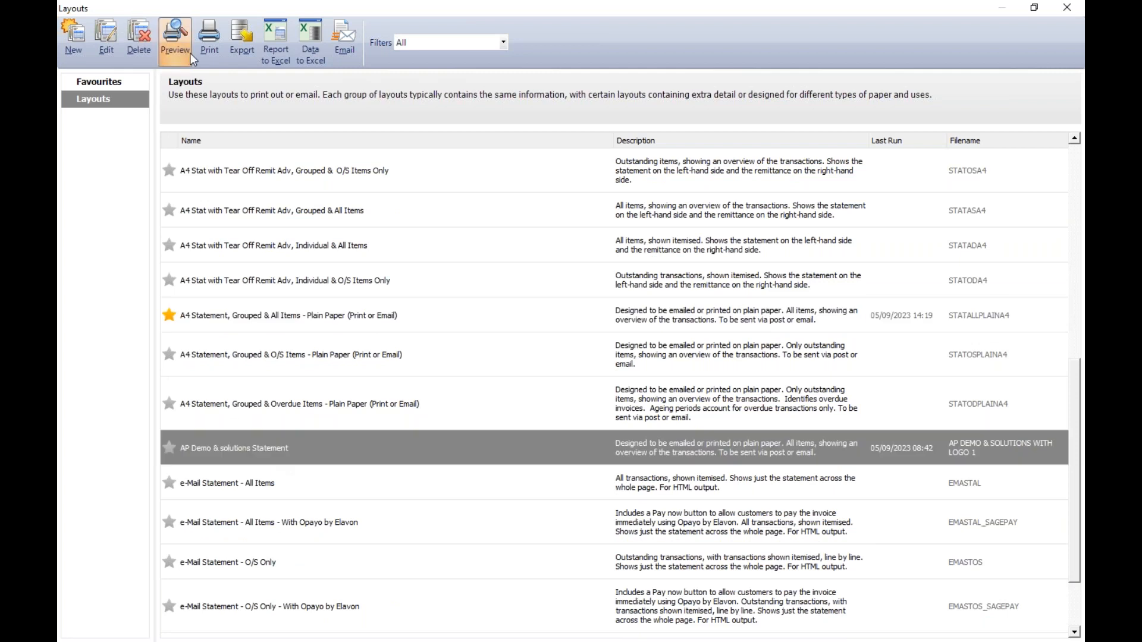
Mark the AP Demo & solutions Statement layout as a favourite and preview it with its default criteria.
click(168, 447)
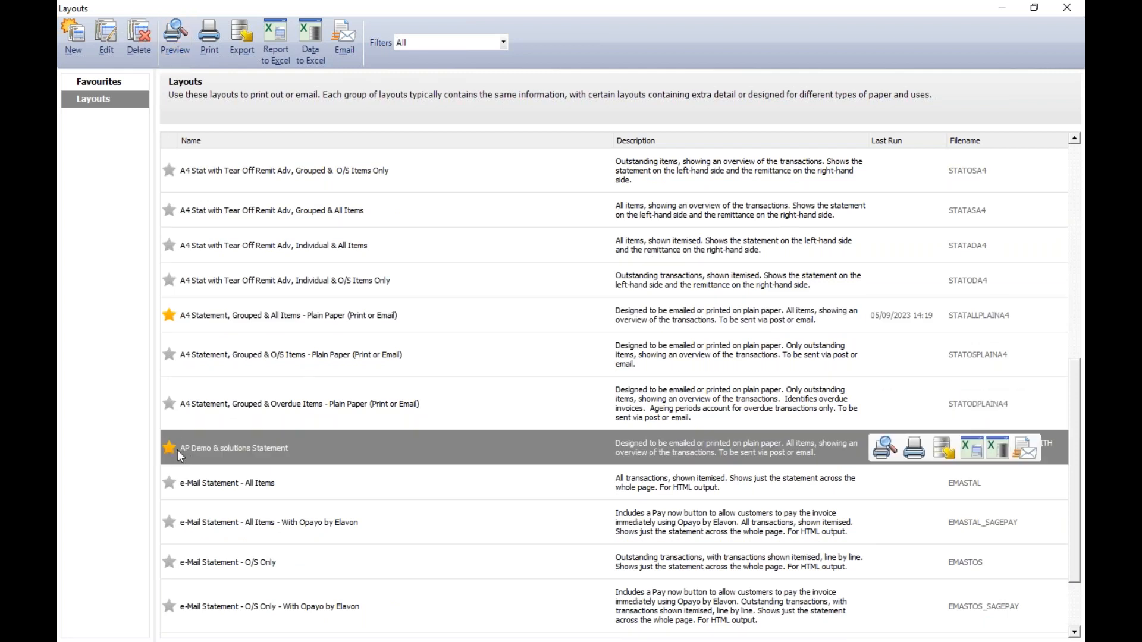
click(176, 37)
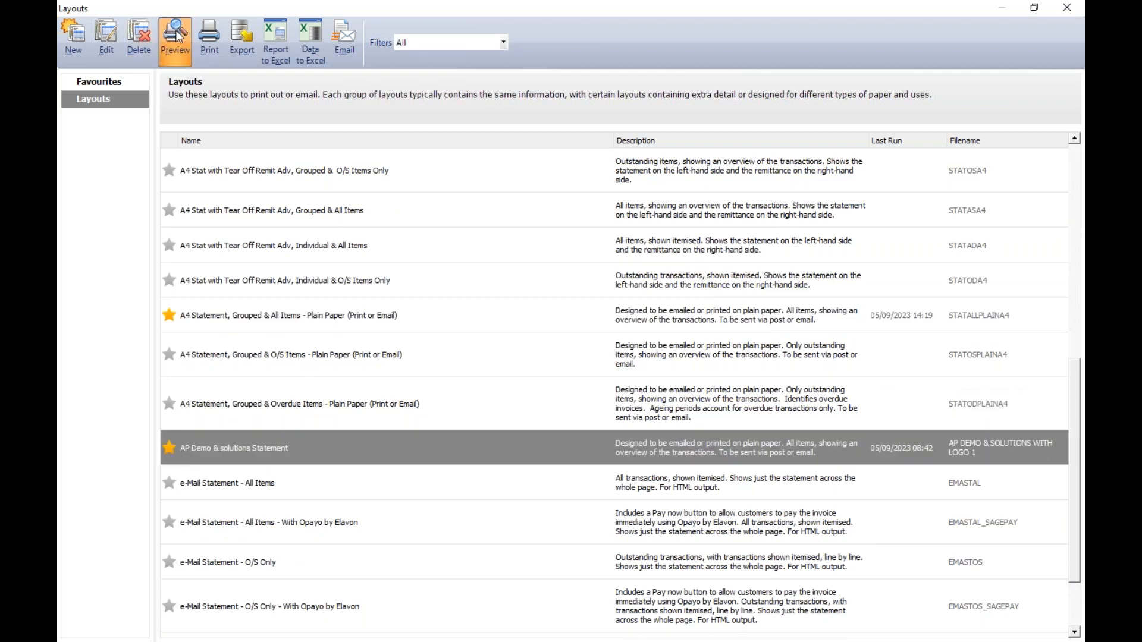
click(687, 391)
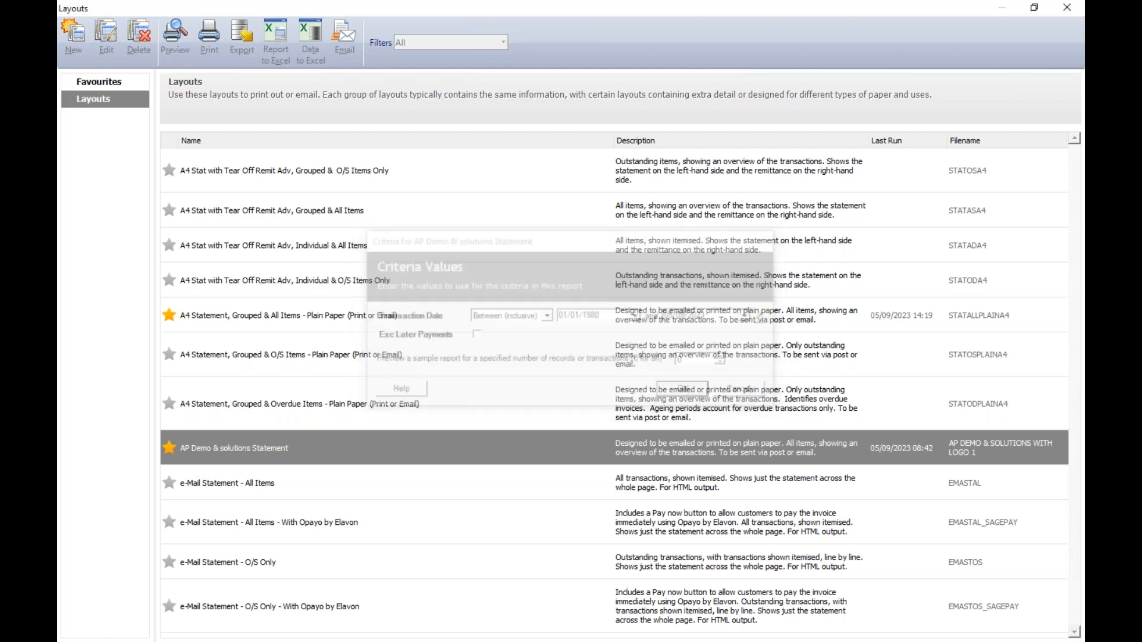
click(833, 107)
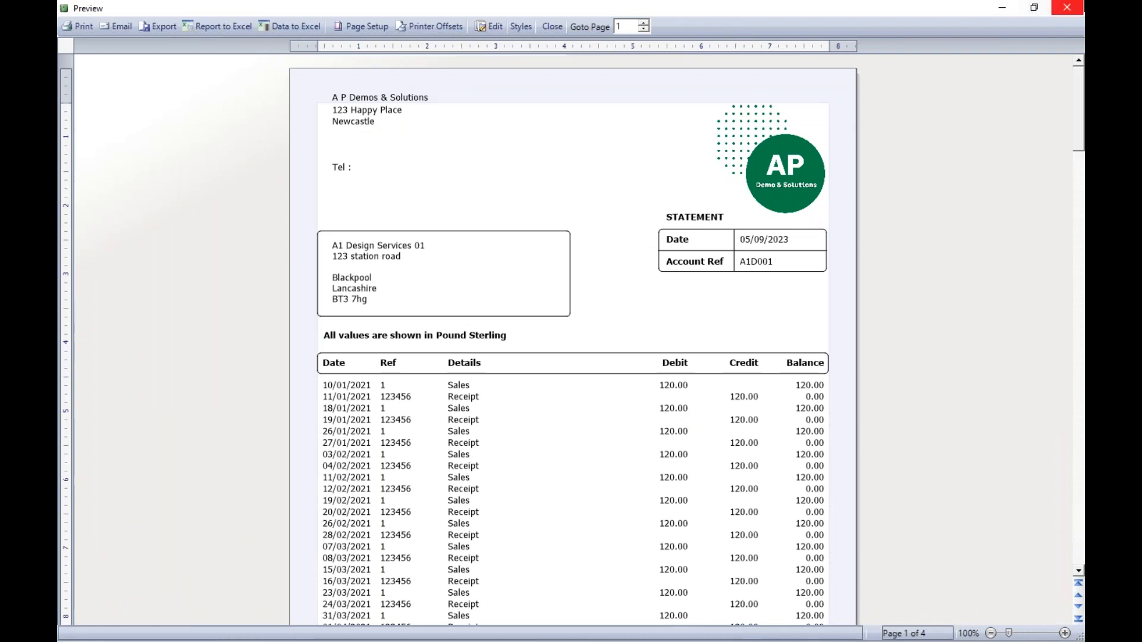
Close the statement preview and the layouts window to return to the customer list.
click(1076, 11)
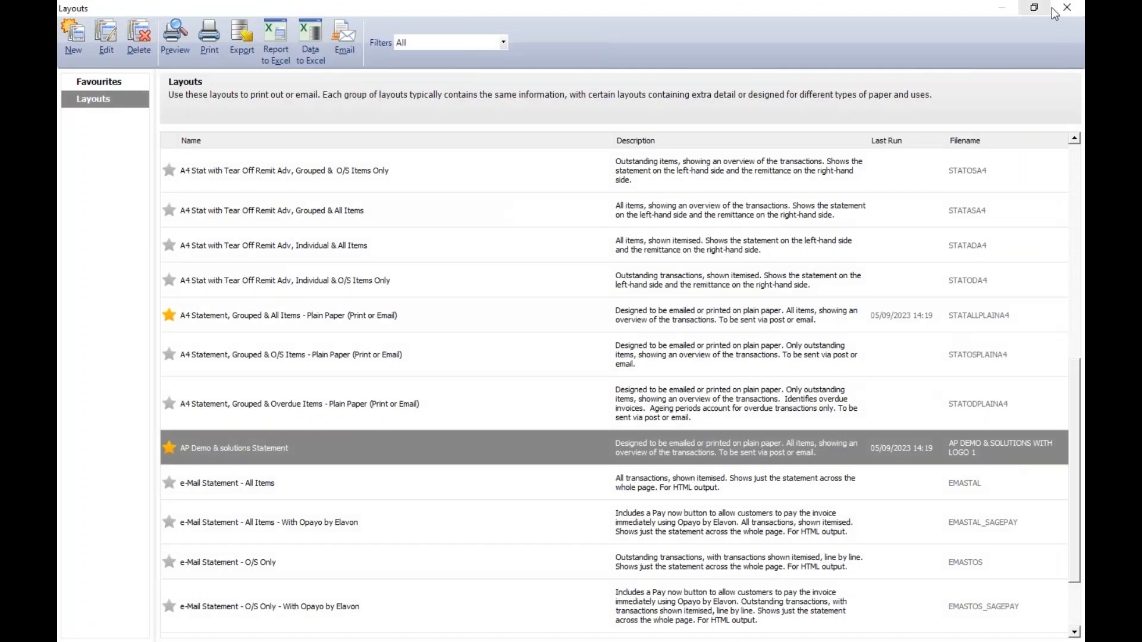
click(1067, 7)
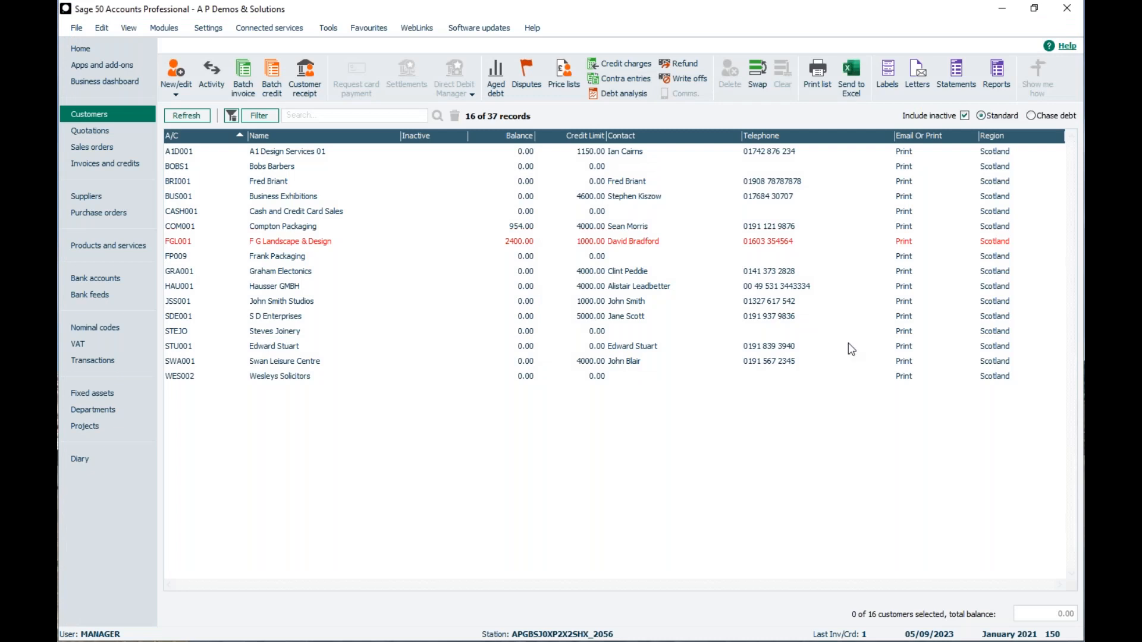